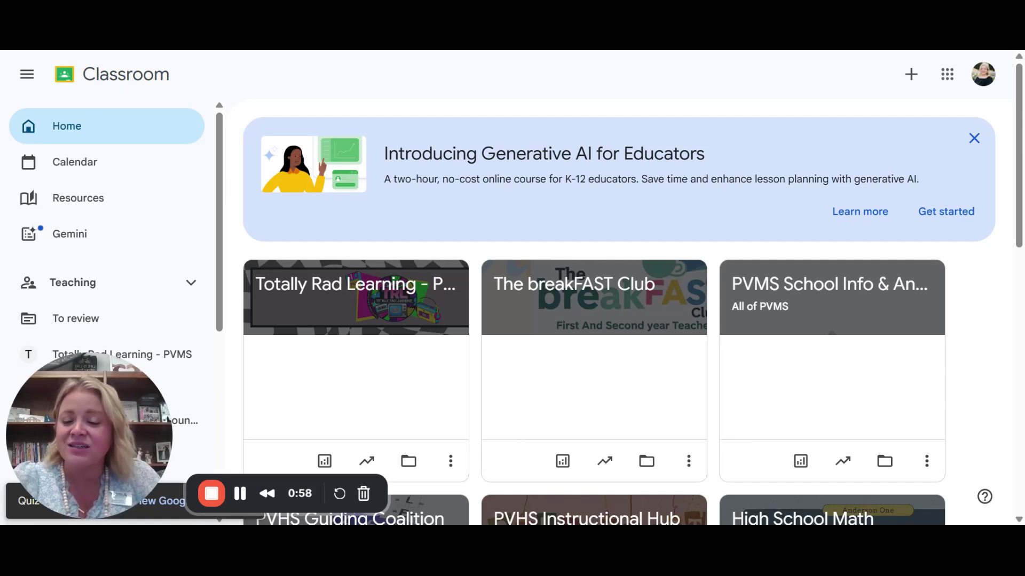
Step: Open the Gemini tools for educators and expand the list to browse all available content generators
{"action": "left_click", "coordinate": [90, 238]}
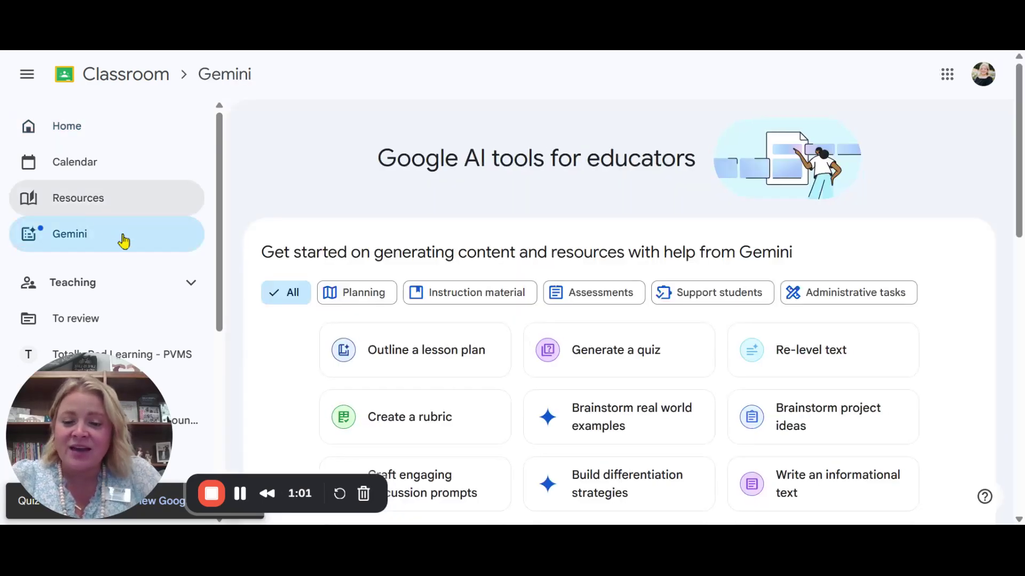
{"action": "scroll", "coordinate": [976, 250], "scroll_direction": "down", "scroll_amount": 3}
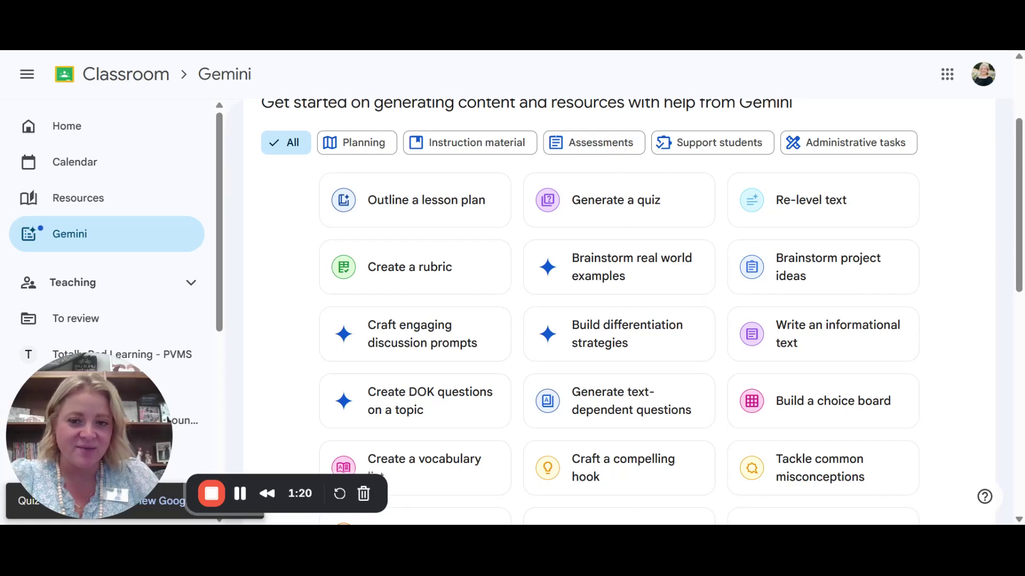
{"action": "scroll", "coordinate": [971, 261], "scroll_direction": "down", "scroll_amount": 5}
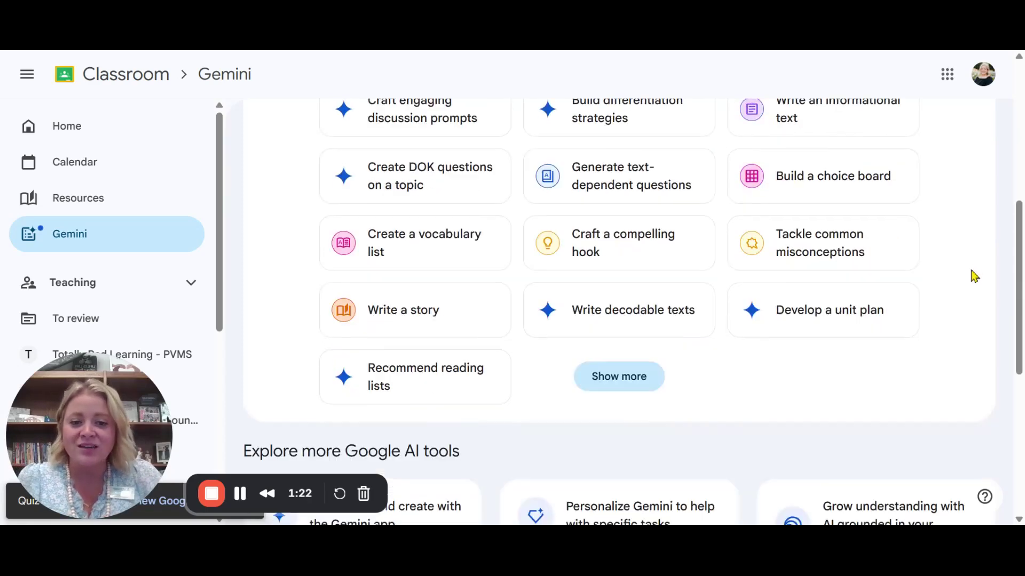
{"action": "left_click", "coordinate": [622, 314]}
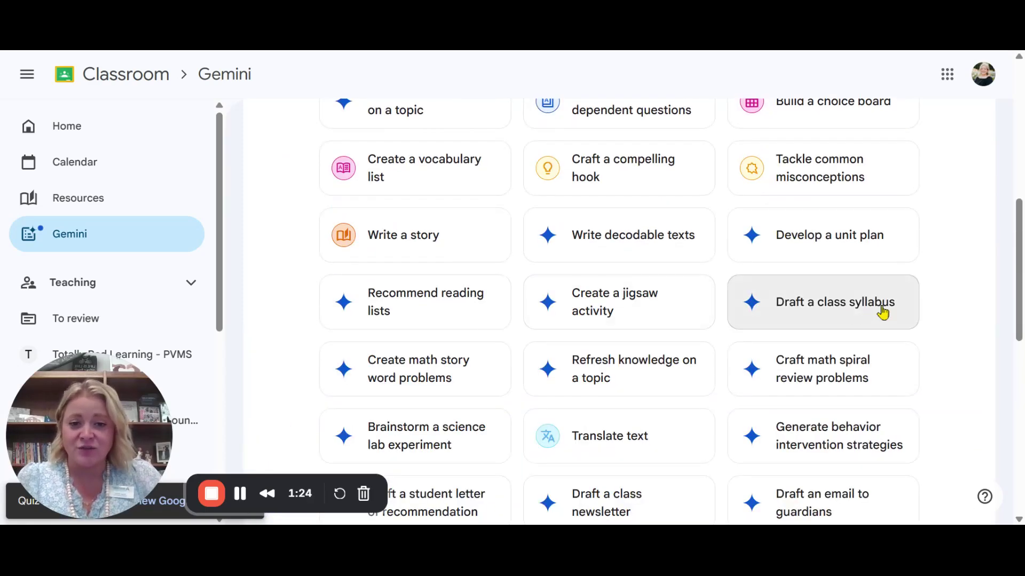
{"action": "scroll", "coordinate": [958, 329], "scroll_direction": "down", "scroll_amount": 4}
{"action": "scroll", "coordinate": [963, 330], "scroll_direction": "up", "scroll_amount": 5}
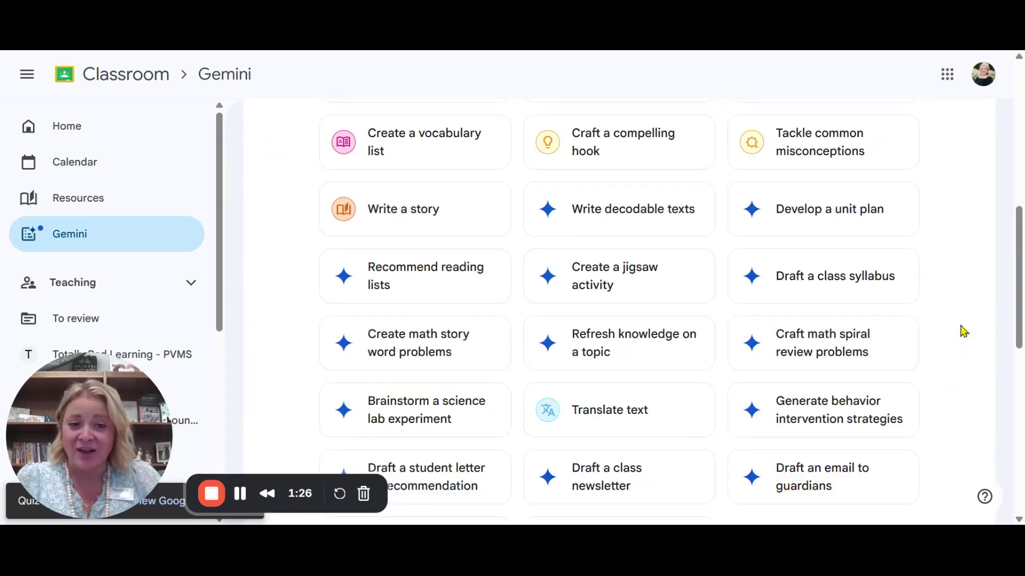
{"action": "scroll", "coordinate": [961, 330], "scroll_direction": "up", "scroll_amount": 4}
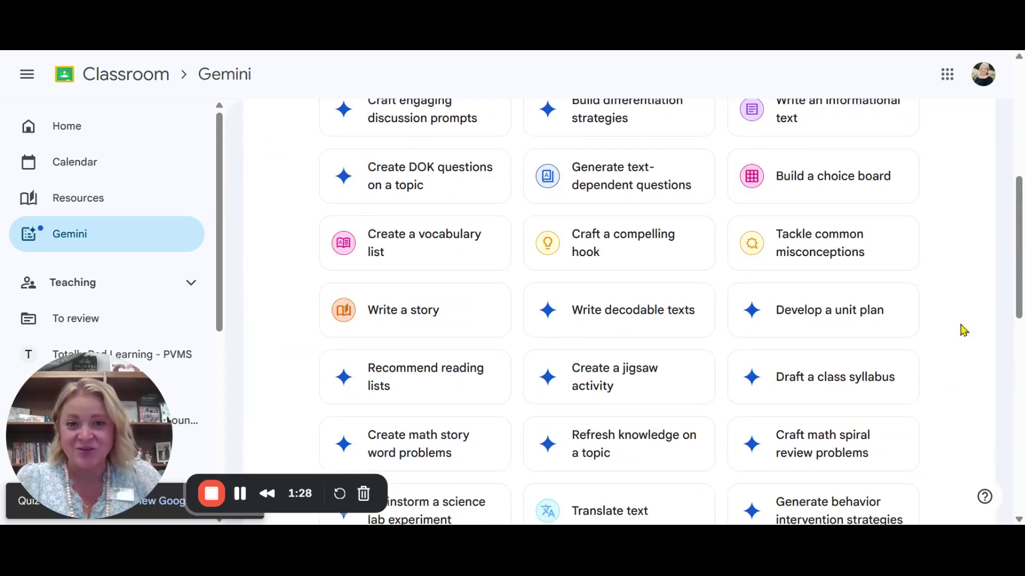
{"action": "scroll", "coordinate": [956, 328], "scroll_direction": "up", "scroll_amount": 3}
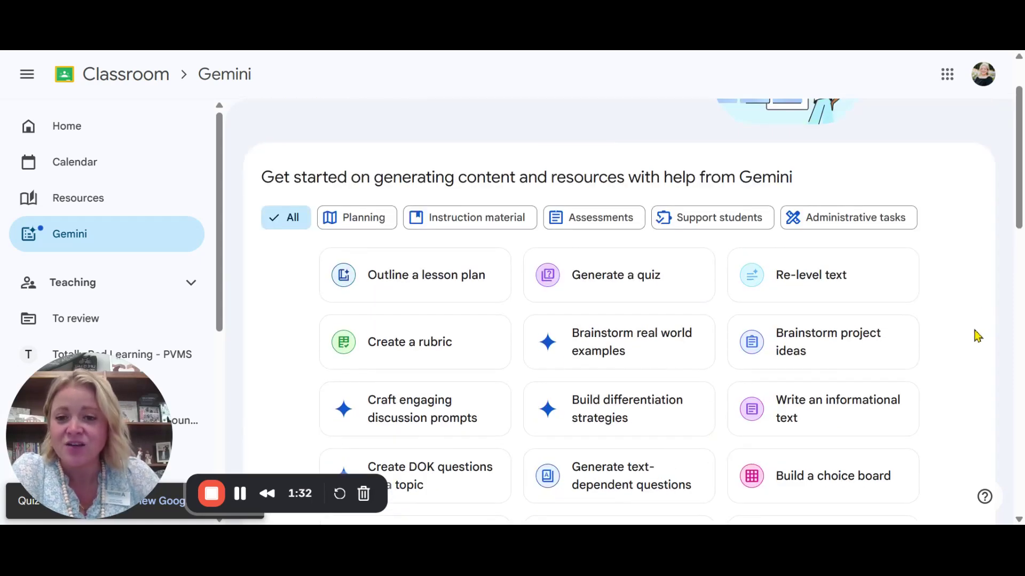
Step: Start a lesson plan outline for target grade 8, keeping the General template
{"action": "left_click", "coordinate": [424, 283]}
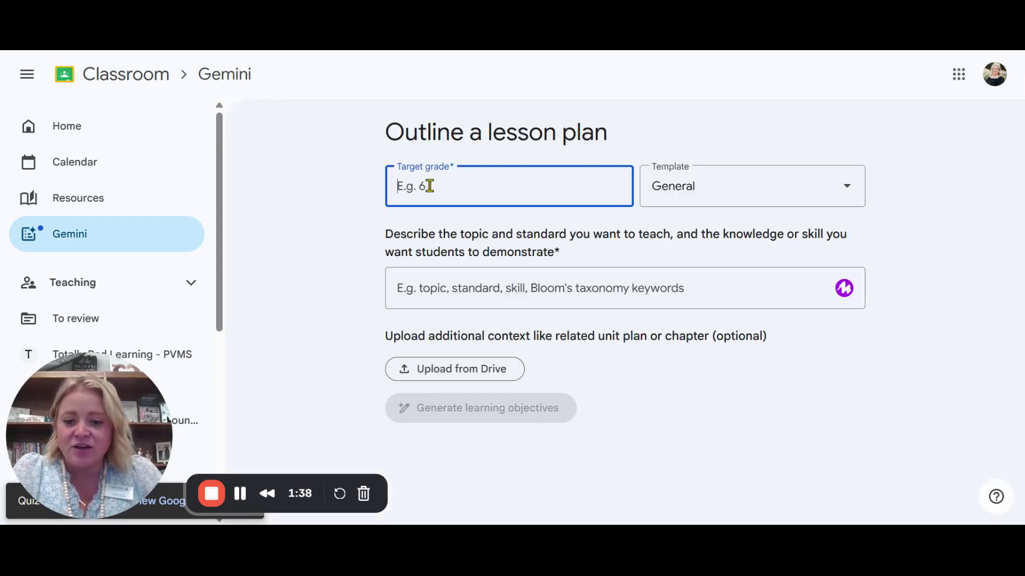
{"action": "type", "text": "7"}
{"action": "key", "text": "BackSpace"}
{"action": "type", "text": "8"}
{"action": "left_click", "coordinate": [709, 194]}
{"action": "left_click", "coordinate": [721, 193]}
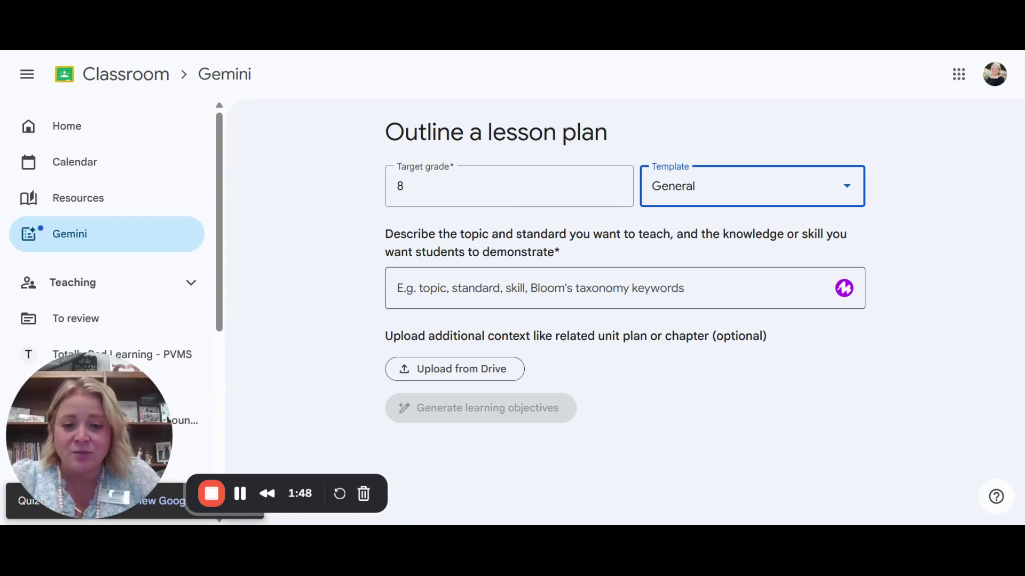
Step: Enter standard 8-PS2-1 on Newton's third law, including its clarification statement and state assessment boundary, and generate learning objectives
{"action": "left_click", "coordinate": [478, 290]}
{"action": "type", "text": "8-PS2-1. Apply Newton’s third law to design a solution to a problem involving the motion of two colliding objects. Clarification Statement: Examples of practical problems could include the impact of collisions between two cars, between a car and stationary objects, and between a meteor and a space vehicle. State Assessment Boundary: Assessment is limited to vertical or horizontal interactions in one dimension."}
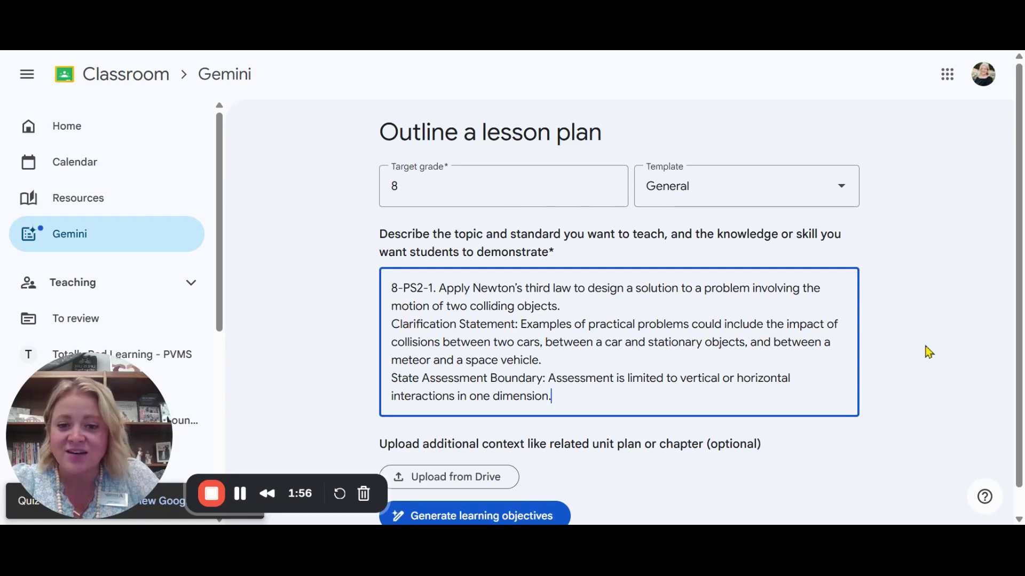
{"action": "scroll", "coordinate": [922, 354], "scroll_direction": "down", "scroll_amount": 1}
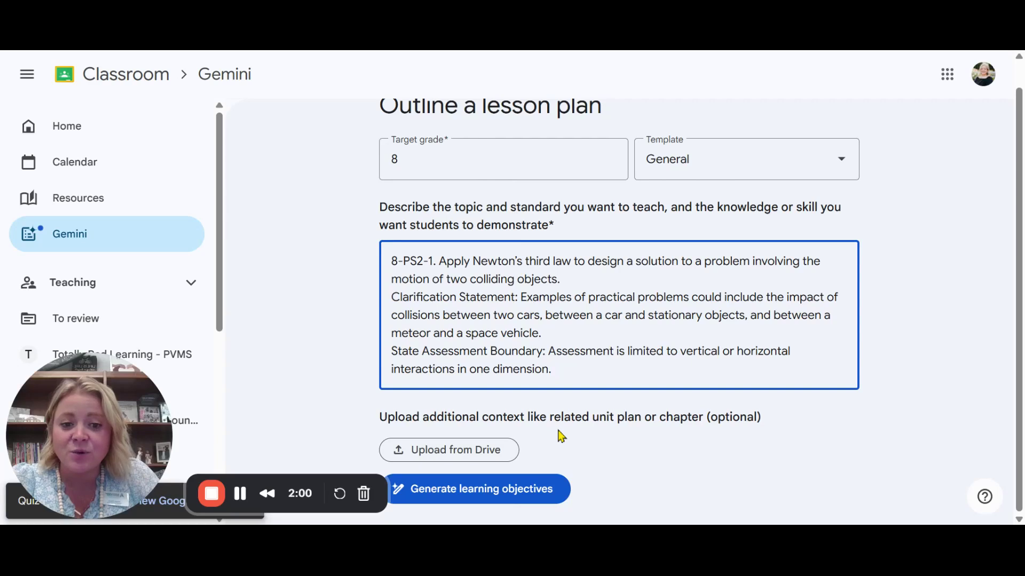
{"action": "left_click", "coordinate": [466, 496]}
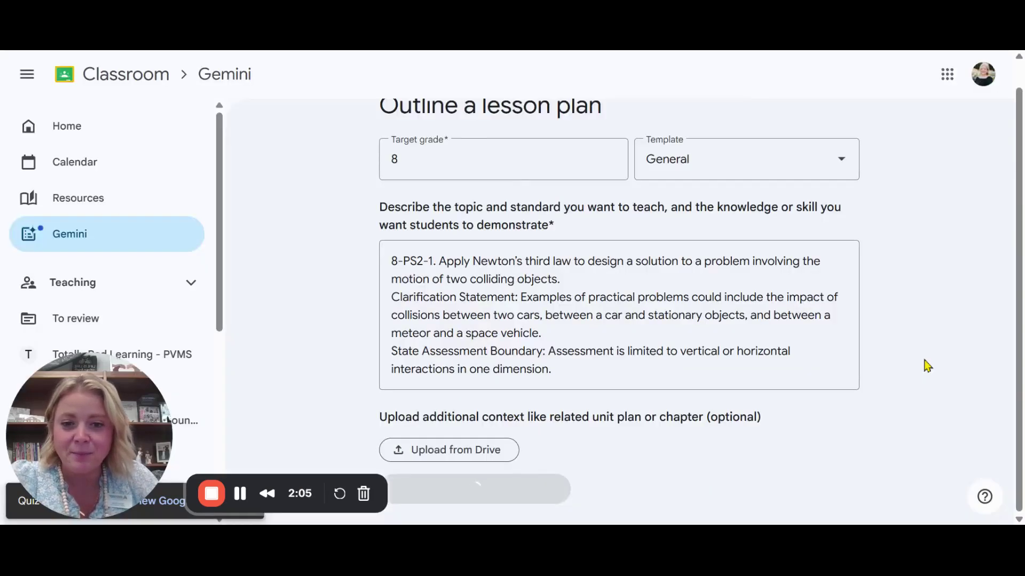
Step: Describe the class as "class of 25 students, with mixed learning levels and ability, and there are 6 ML students that speak minimal english" and generate the plan
{"action": "scroll", "coordinate": [924, 361], "scroll_direction": "down", "scroll_amount": 3}
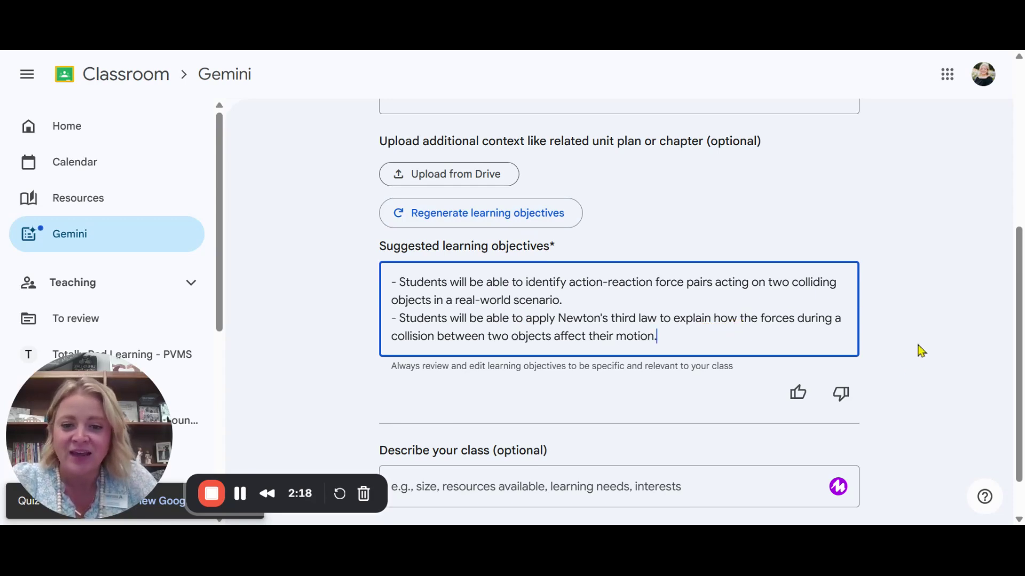
{"action": "scroll", "coordinate": [918, 353], "scroll_direction": "down", "scroll_amount": 1}
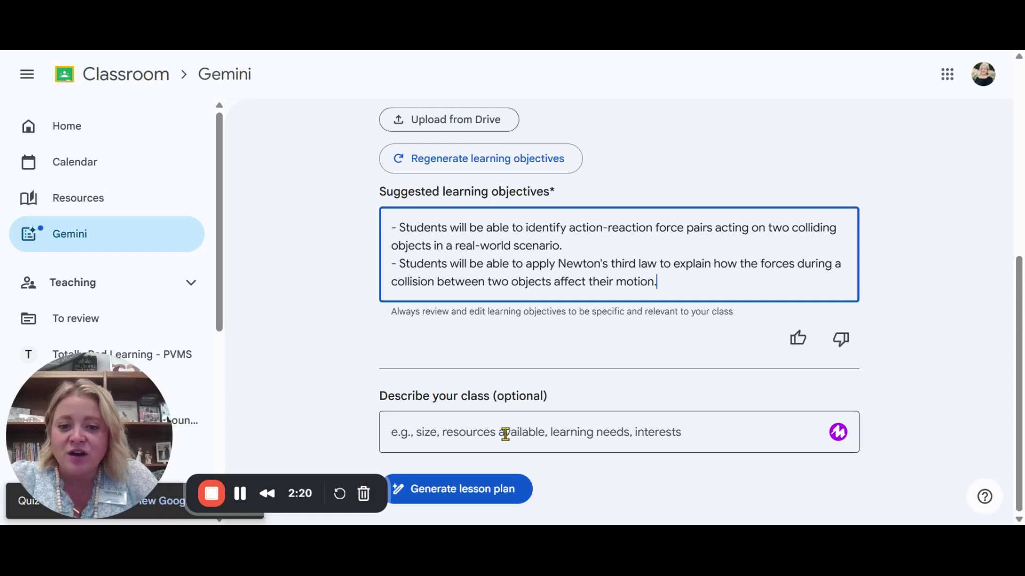
{"action": "left_click", "coordinate": [693, 431]}
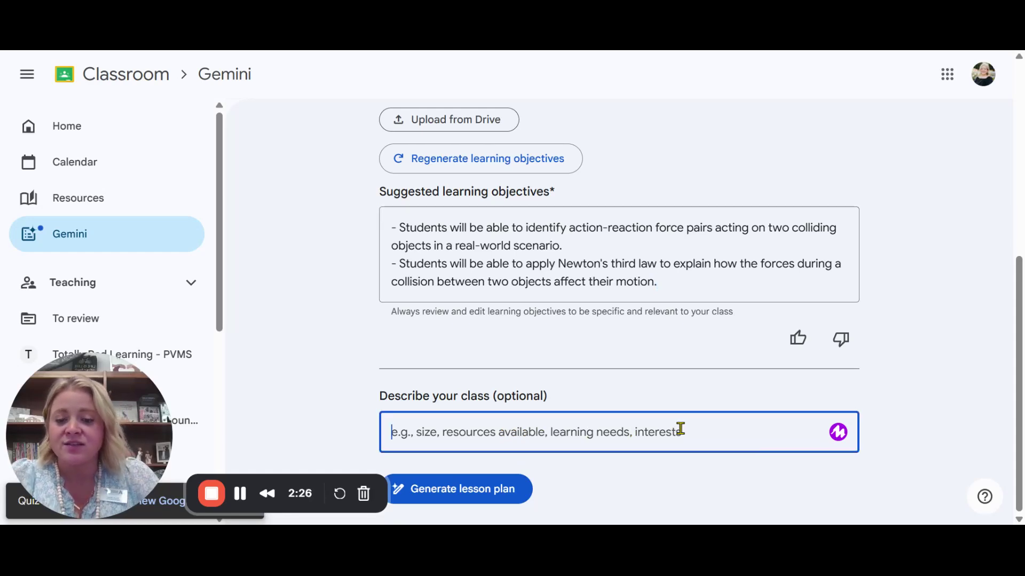
{"action": "type", "text": "class of"}
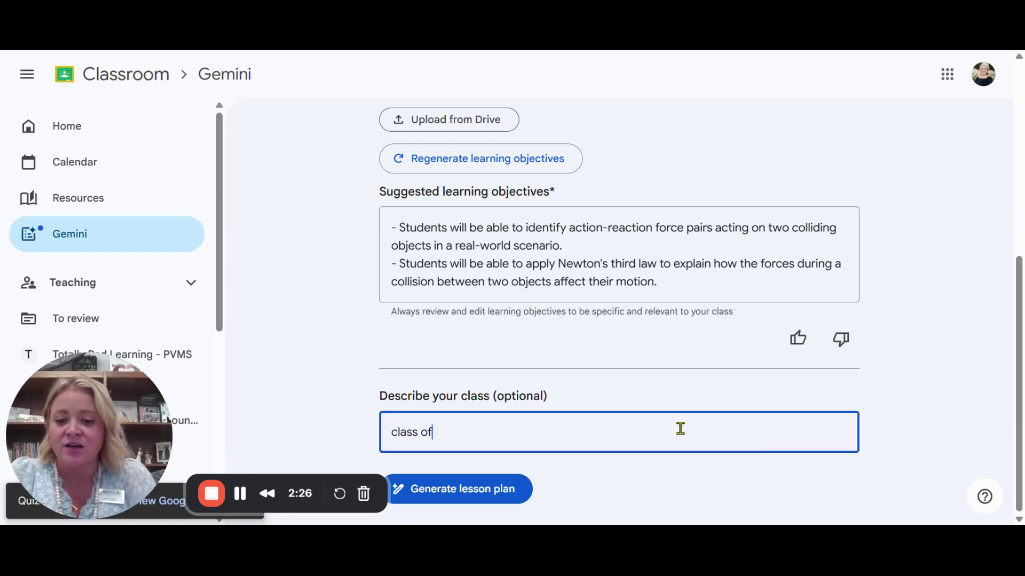
{"action": "type", "text": " 25 studen"}
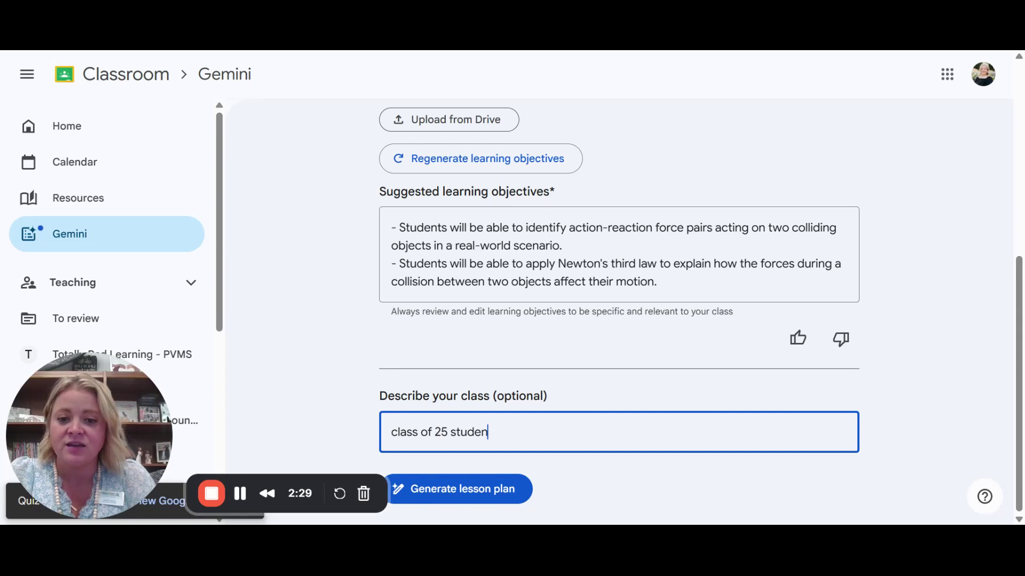
{"action": "type", "text": "ts, with mix"}
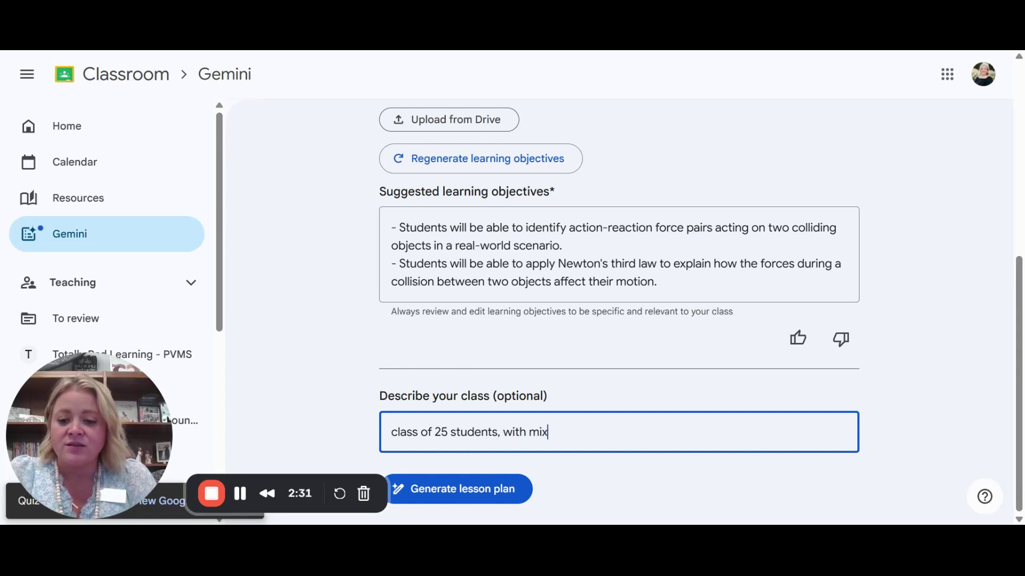
{"action": "type", "text": "ed learning lev"}
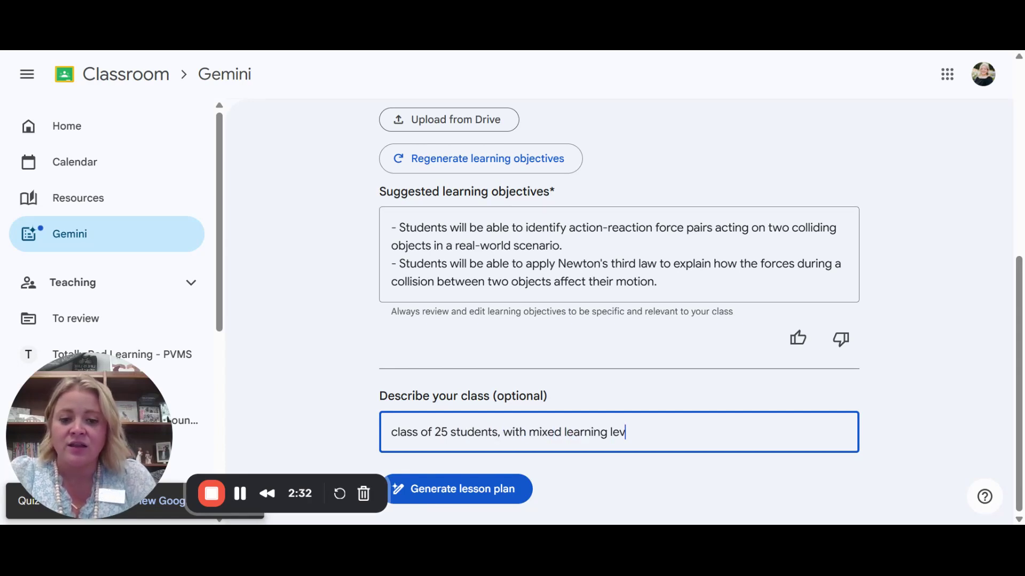
{"action": "type", "text": "els and ability"}
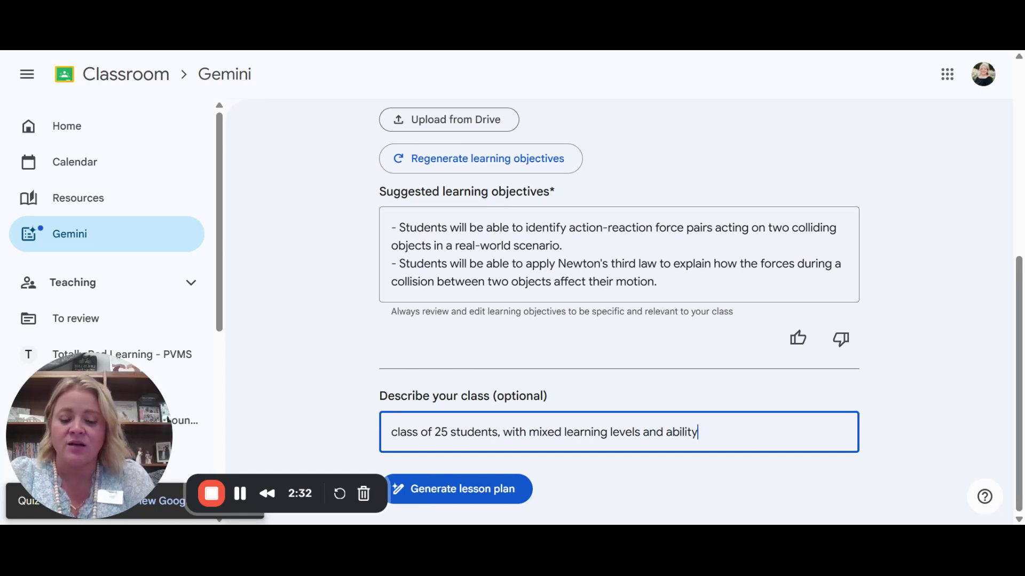
{"action": "type", "text": ", and there are 6 ML"}
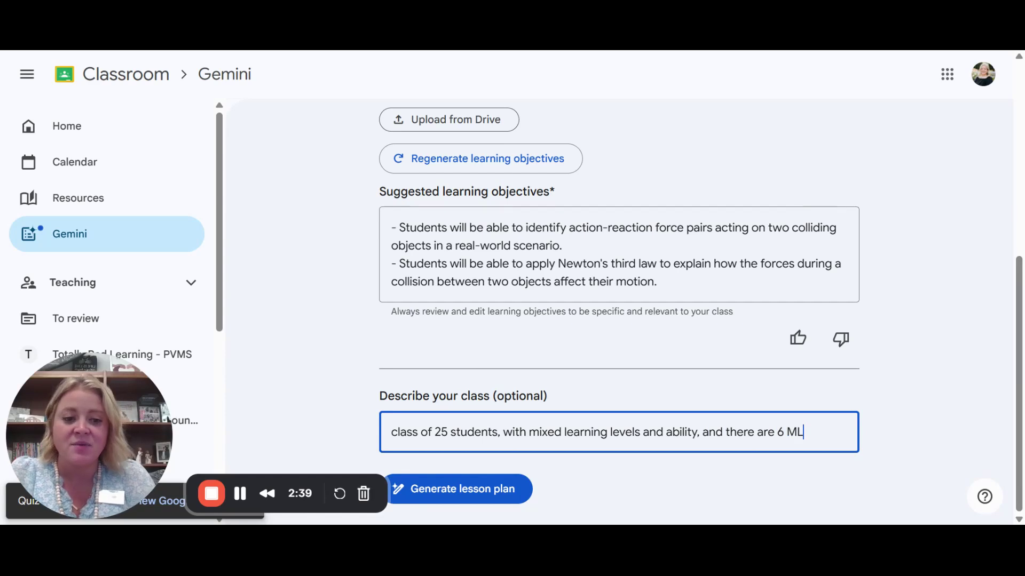
{"action": "type", "text": " students that speak "}
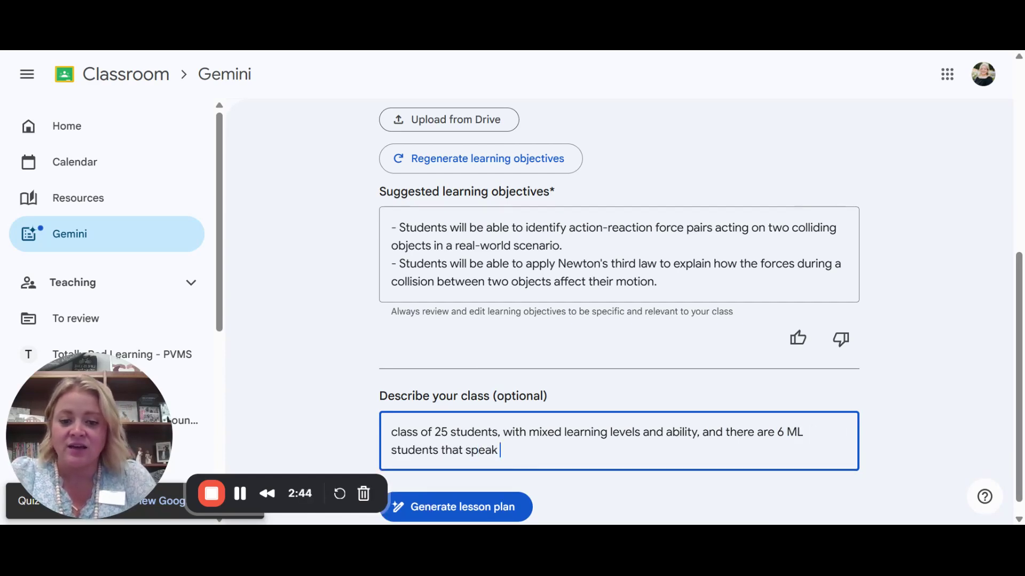
{"action": "type", "text": "minimal english"}
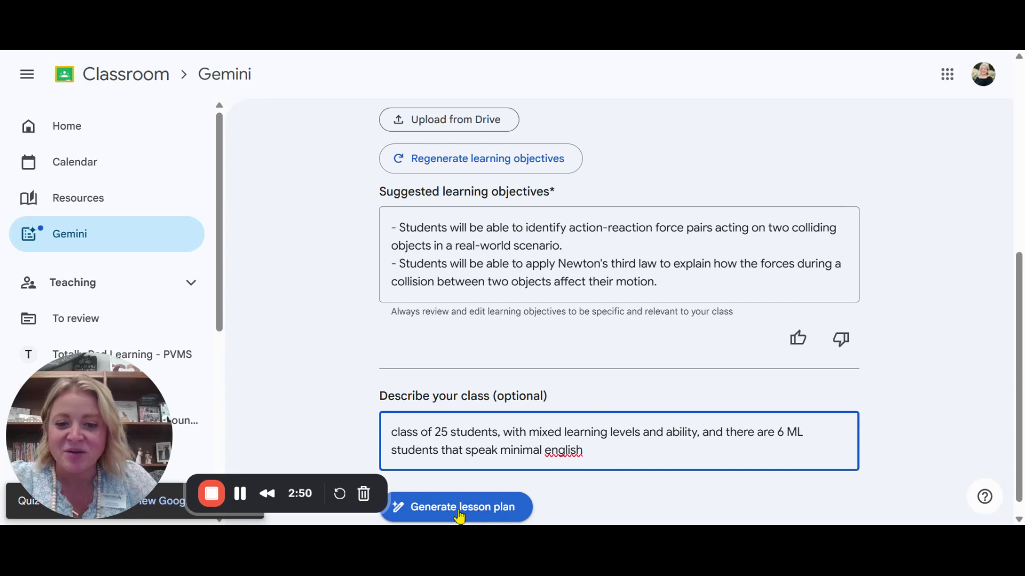
{"action": "left_click", "coordinate": [475, 512]}
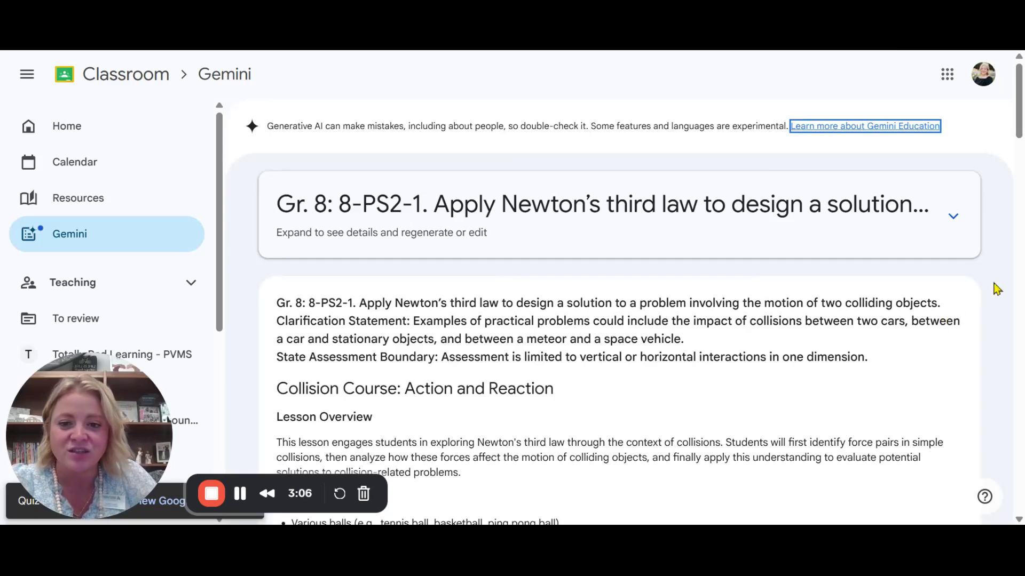
Step: Read through the generated lesson plan's overview, materials, preparation, common misconceptions, activities and differentiation notes
{"action": "scroll", "coordinate": [978, 289], "scroll_direction": "down", "scroll_amount": 1}
{"action": "scroll", "coordinate": [981, 288], "scroll_direction": "down", "scroll_amount": 1}
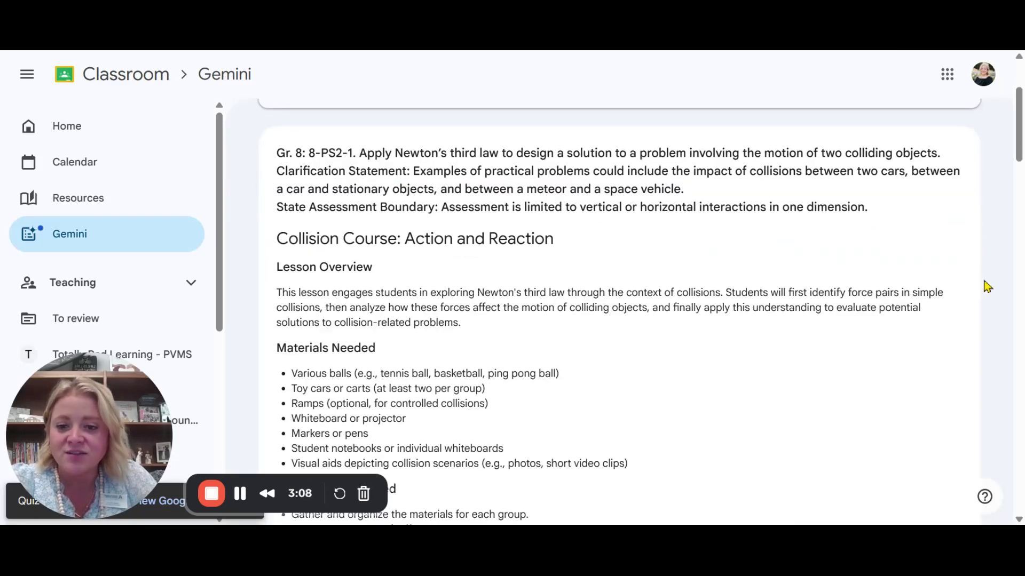
{"action": "scroll", "coordinate": [985, 286], "scroll_direction": "down", "scroll_amount": 1}
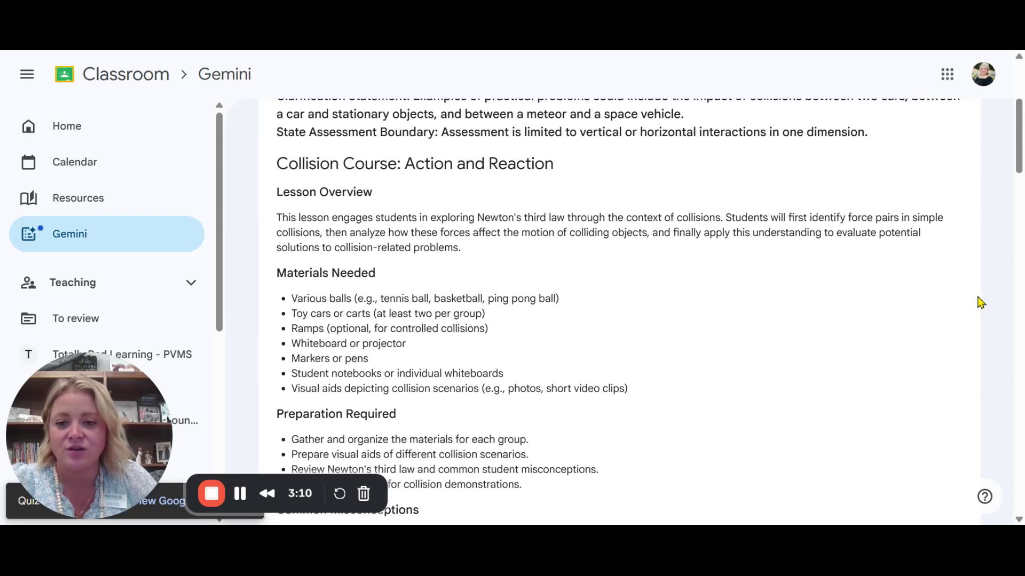
{"action": "scroll", "coordinate": [982, 301], "scroll_direction": "down", "scroll_amount": 1}
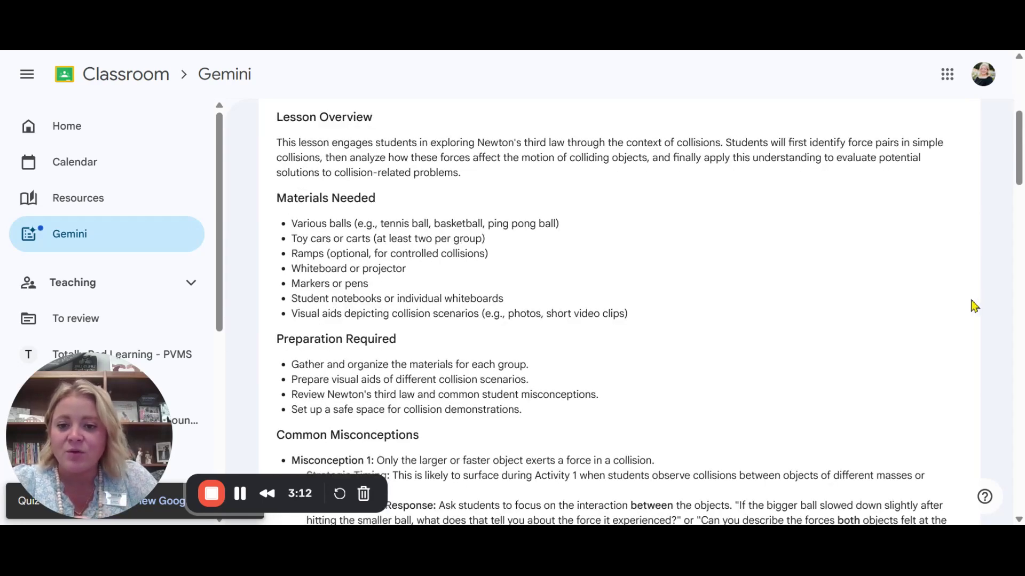
{"action": "scroll", "coordinate": [956, 319], "scroll_direction": "up", "scroll_amount": 1}
{"action": "scroll", "coordinate": [961, 323], "scroll_direction": "down", "scroll_amount": 3}
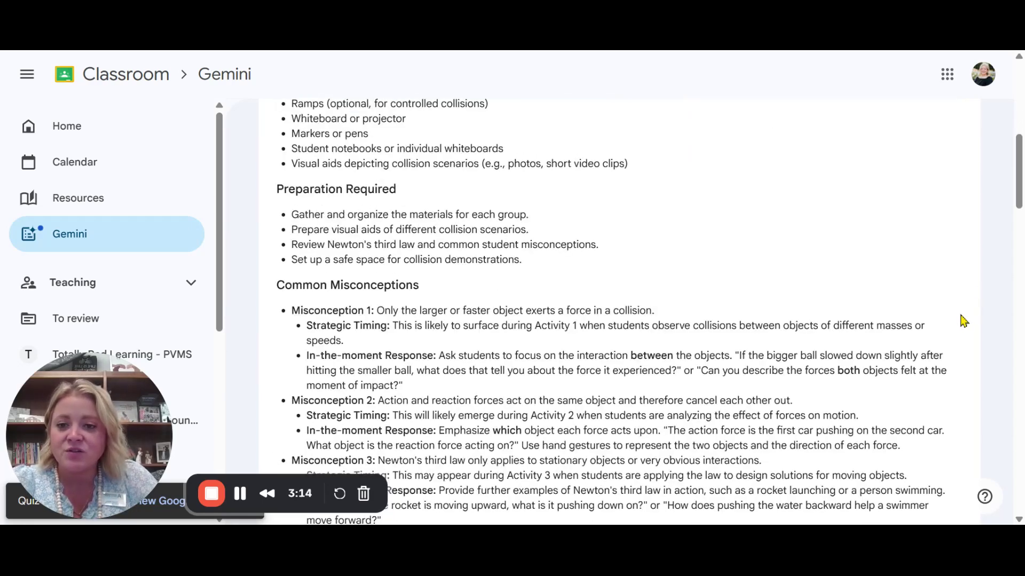
{"action": "scroll", "coordinate": [962, 322], "scroll_direction": "down", "scroll_amount": 1}
{"action": "scroll", "coordinate": [963, 320], "scroll_direction": "down", "scroll_amount": 1}
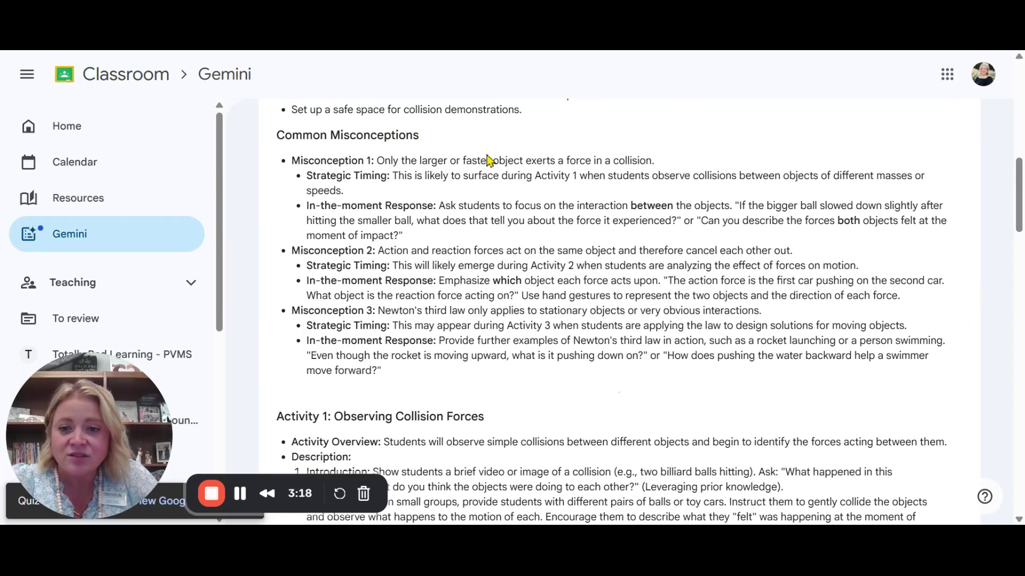
{"action": "scroll", "coordinate": [542, 159], "scroll_direction": "down", "scroll_amount": 1}
{"action": "scroll", "coordinate": [542, 159], "scroll_direction": "down", "scroll_amount": 4}
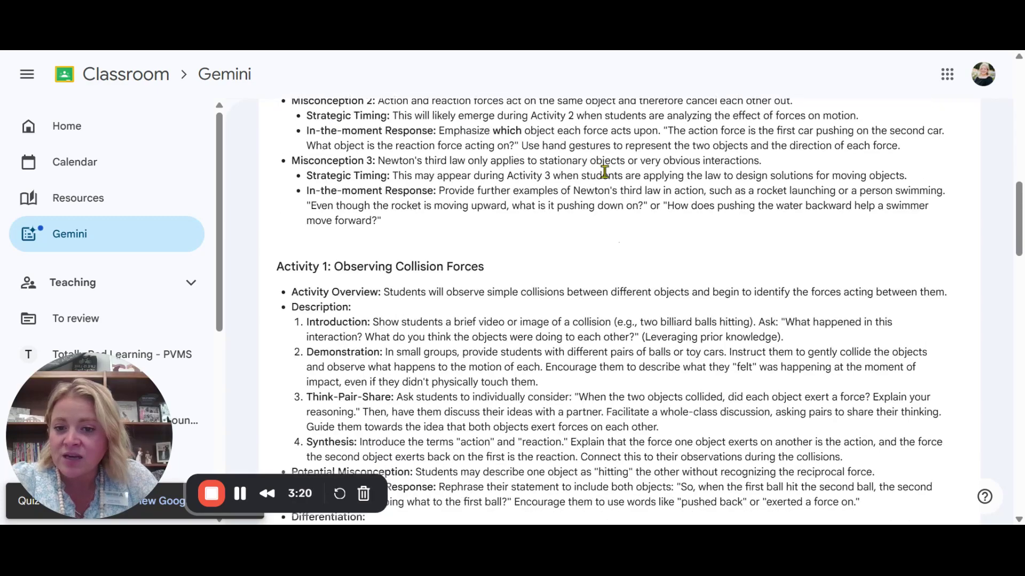
{"action": "scroll", "coordinate": [825, 256], "scroll_direction": "down", "scroll_amount": 9}
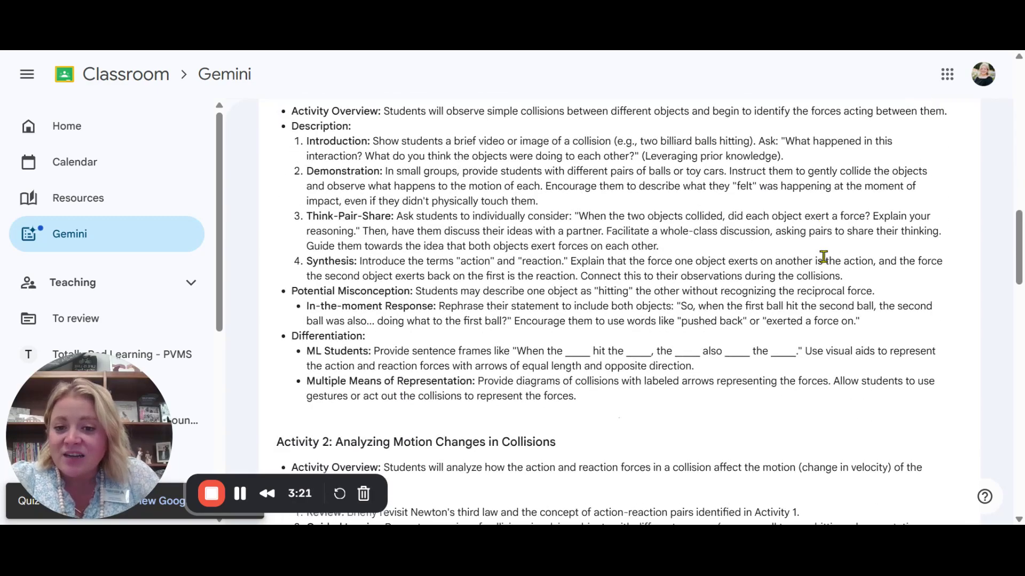
{"action": "scroll", "coordinate": [825, 256], "scroll_direction": "down", "scroll_amount": 7}
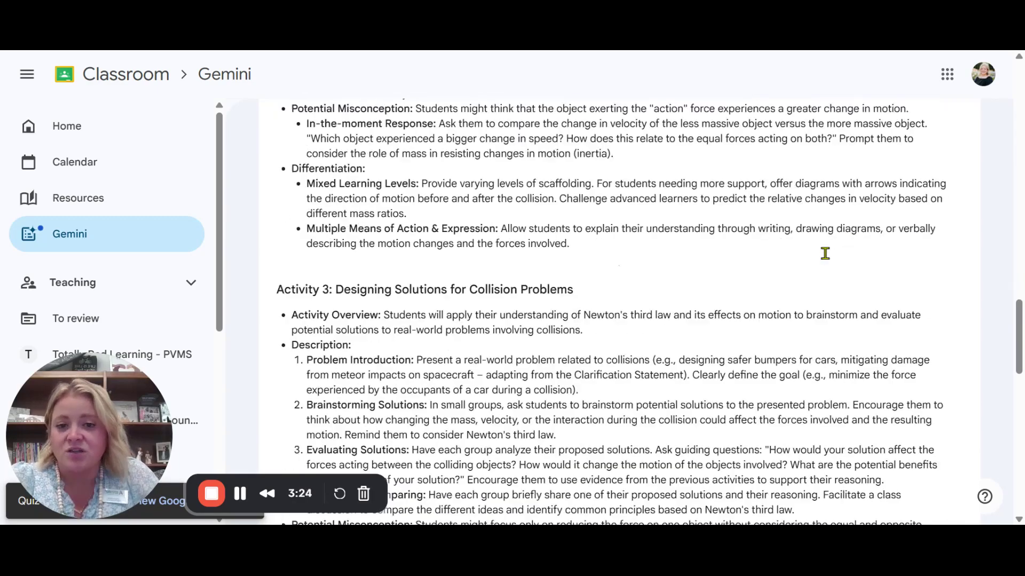
Step: Review the assessment and exit ticket at the end of the lesson plan and check its export options without exporting
{"action": "scroll", "coordinate": [831, 260], "scroll_direction": "down", "scroll_amount": 3}
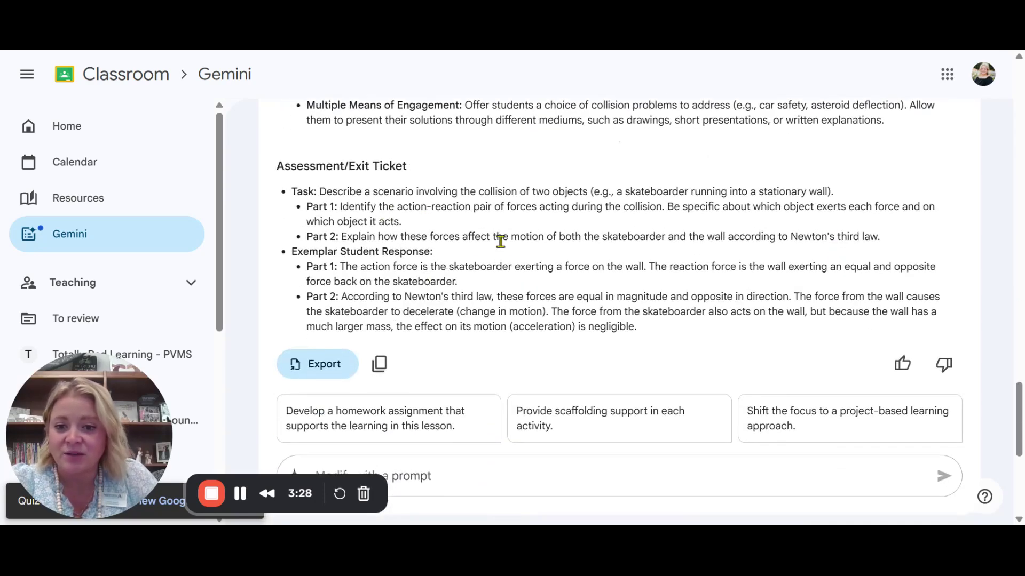
{"action": "left_click", "coordinate": [314, 290]}
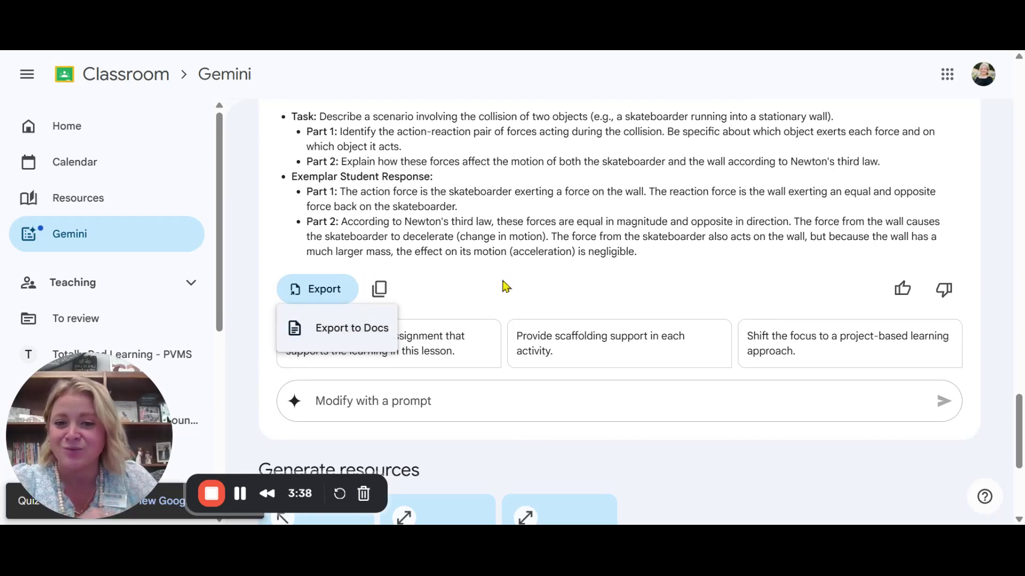
{"action": "left_click", "coordinate": [517, 272]}
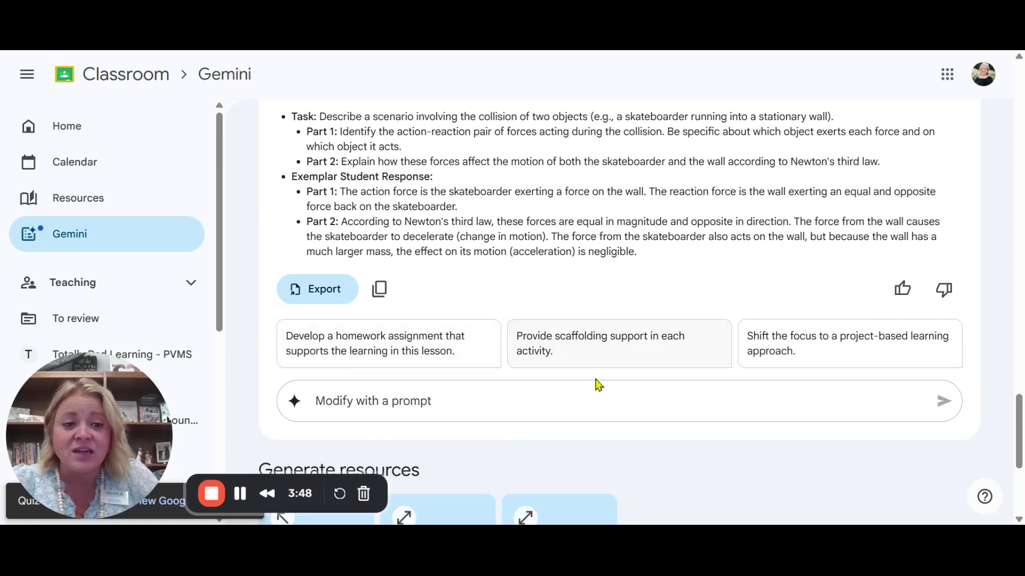
Step: Generate a homework assignment that supports the learning in this lesson, and review its prompt, grading rubric and export options
{"action": "left_click", "coordinate": [396, 357]}
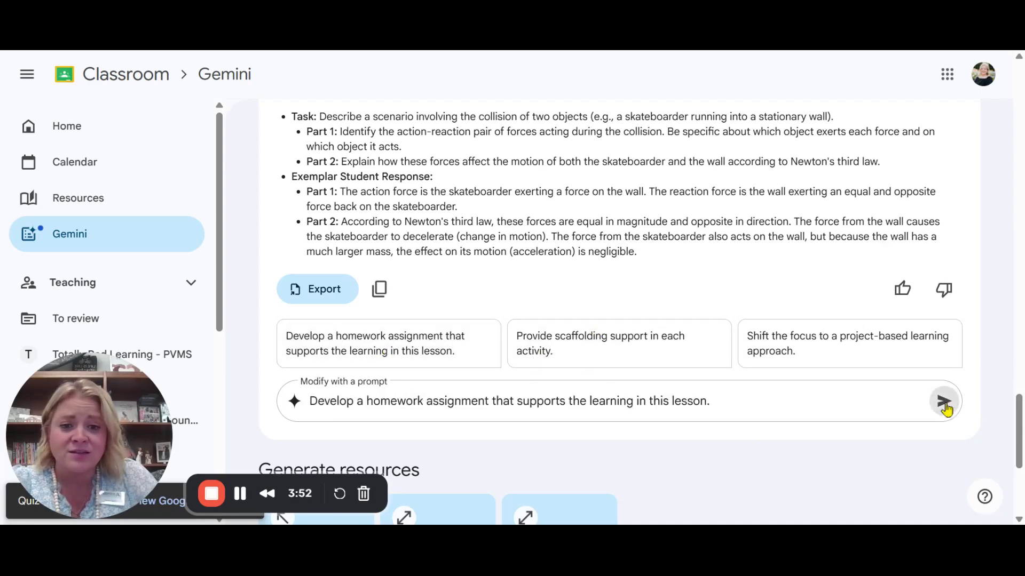
{"action": "left_click", "coordinate": [943, 401]}
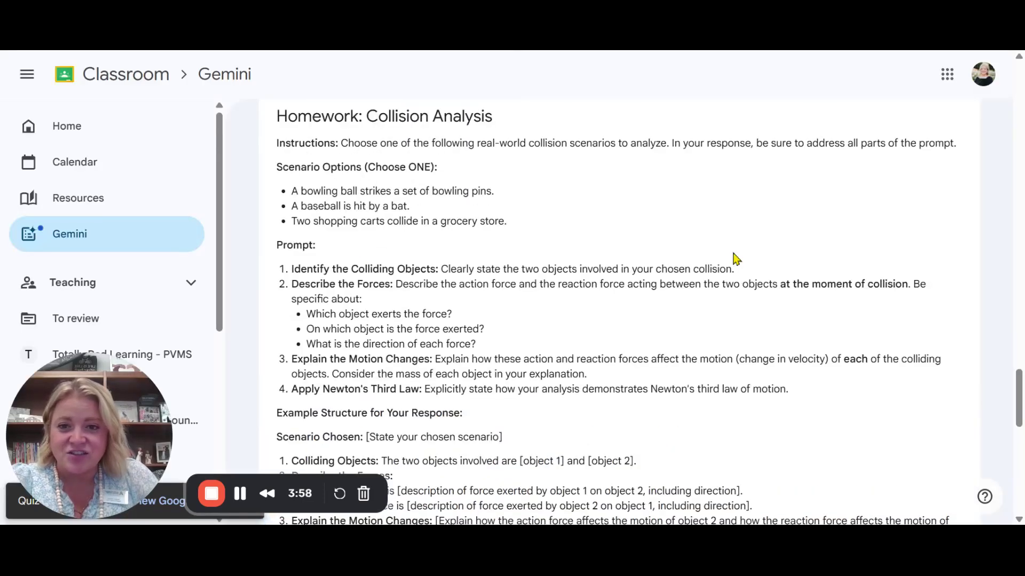
{"action": "scroll", "coordinate": [735, 258], "scroll_direction": "down", "scroll_amount": 7}
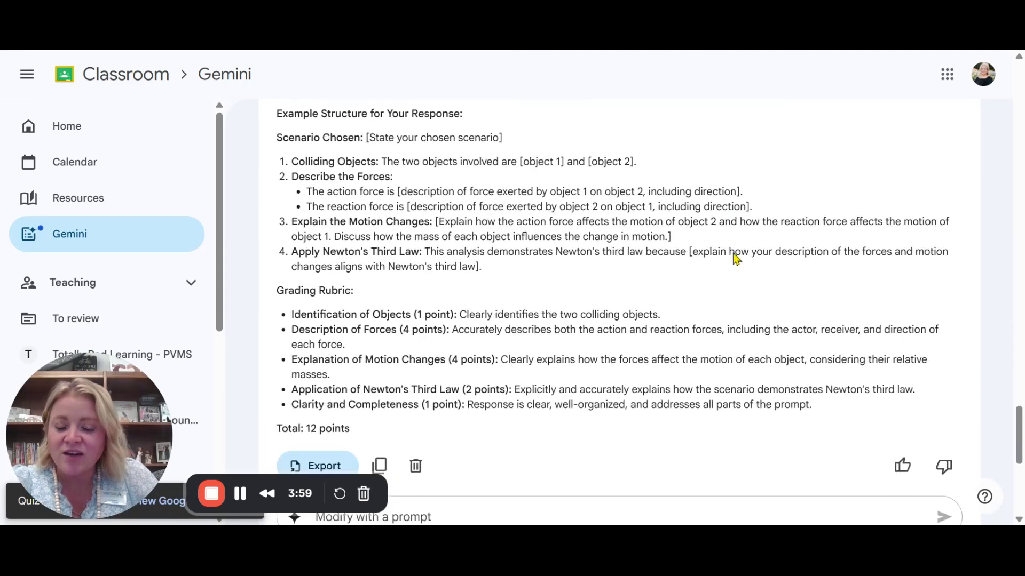
{"action": "scroll", "coordinate": [731, 252], "scroll_direction": "down", "scroll_amount": 1}
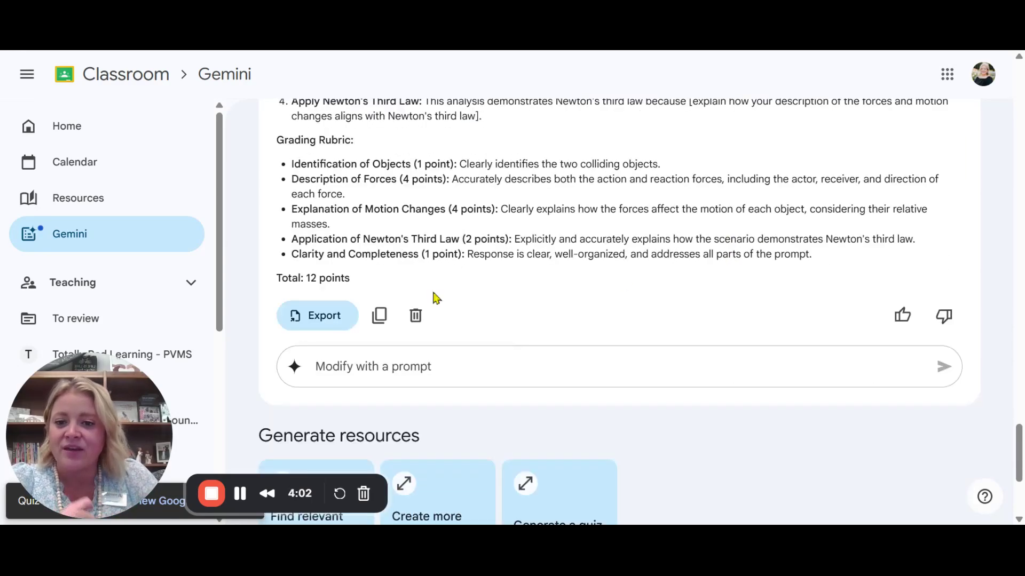
{"action": "left_click", "coordinate": [318, 323]}
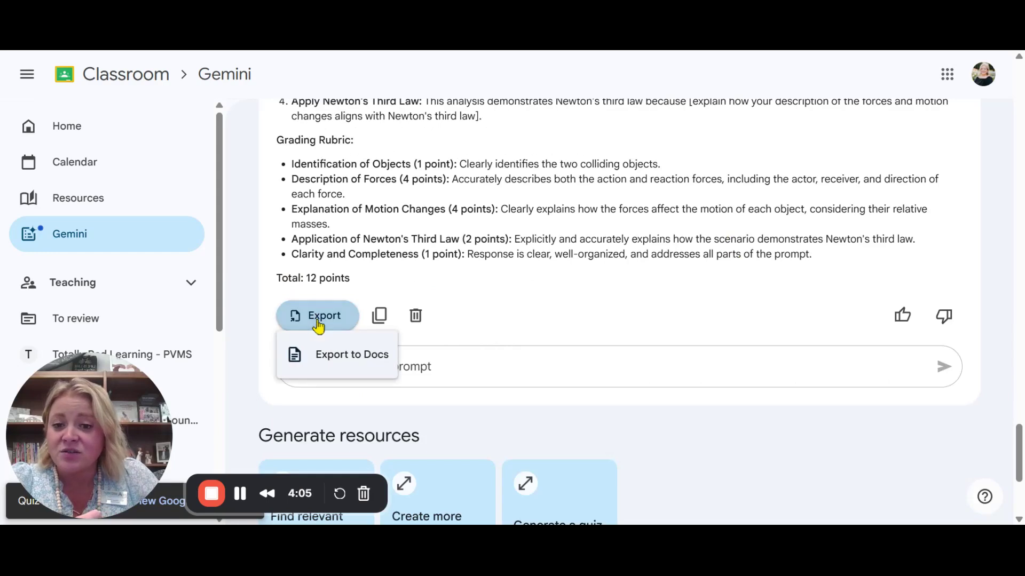
{"action": "left_click", "coordinate": [534, 264]}
Step: Start generating a quiz from the lesson plan's resources and set the number of questions to 10
{"action": "scroll", "coordinate": [573, 273], "scroll_direction": "down", "scroll_amount": 1}
{"action": "scroll", "coordinate": [582, 275], "scroll_direction": "down", "scroll_amount": 1}
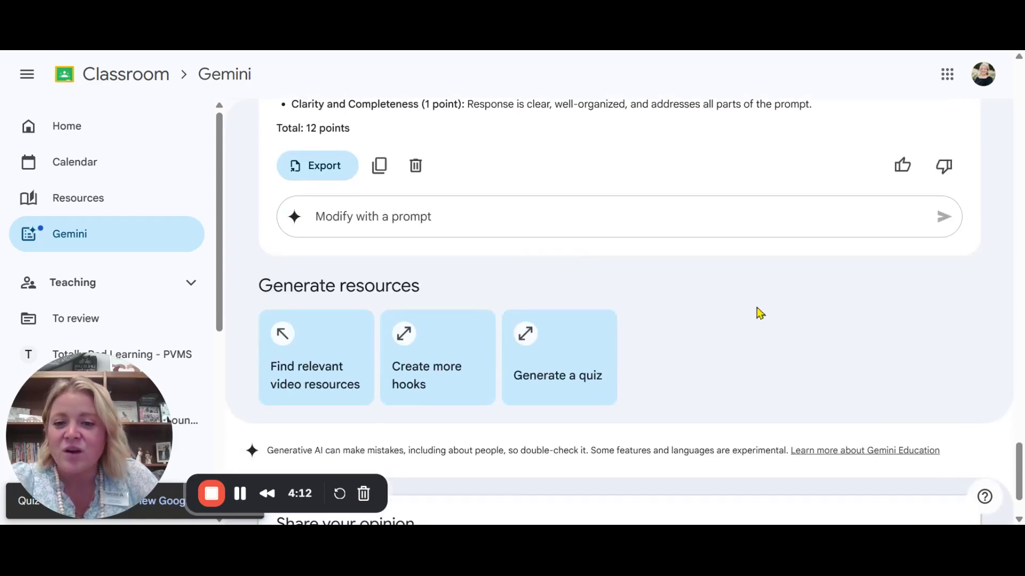
{"action": "scroll", "coordinate": [771, 310], "scroll_direction": "down", "scroll_amount": 1}
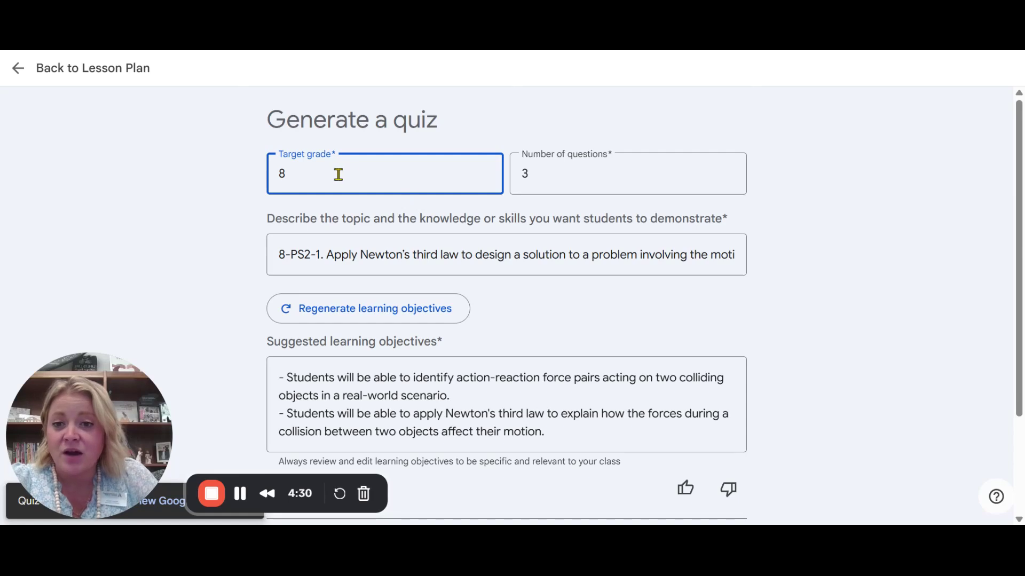
{"action": "left_click", "coordinate": [567, 176]}
{"action": "left_click_drag", "start_coordinate": [549, 180], "coordinate": [521, 189]}
{"action": "type", "text": "10"}
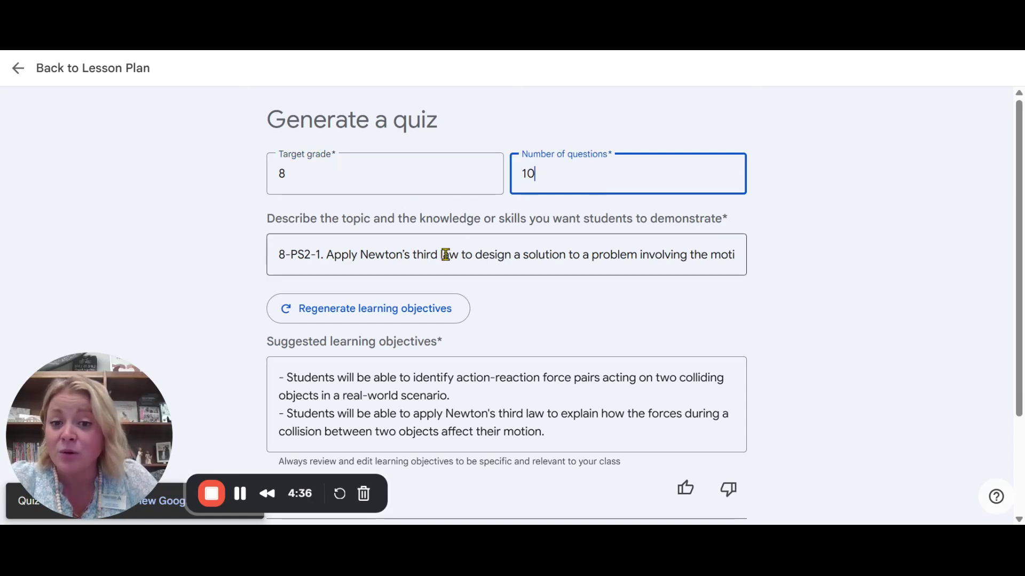
Step: Include multiple choice, true or false and short answer question types, and generate the quiz questions
{"action": "scroll", "coordinate": [787, 288], "scroll_direction": "down", "scroll_amount": 1}
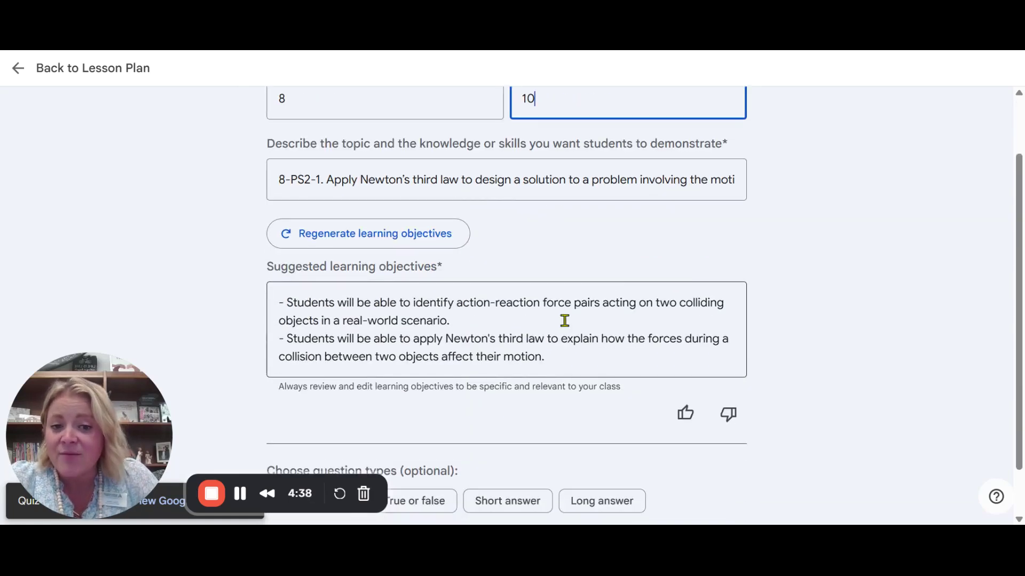
{"action": "scroll", "coordinate": [576, 320], "scroll_direction": "down", "scroll_amount": 1}
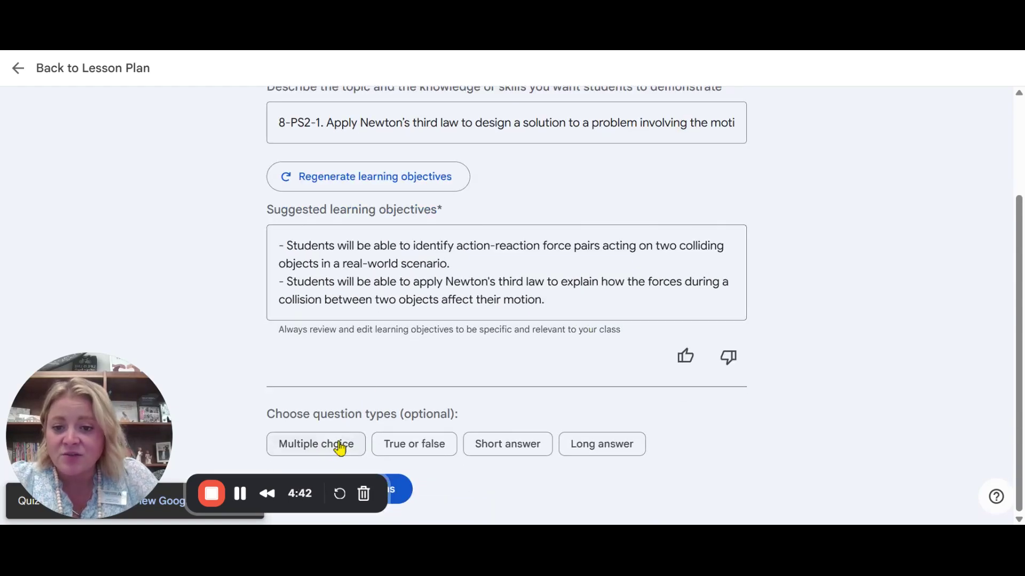
{"action": "left_click", "coordinate": [315, 449]}
{"action": "left_click", "coordinate": [419, 451]}
{"action": "left_click", "coordinate": [539, 451]}
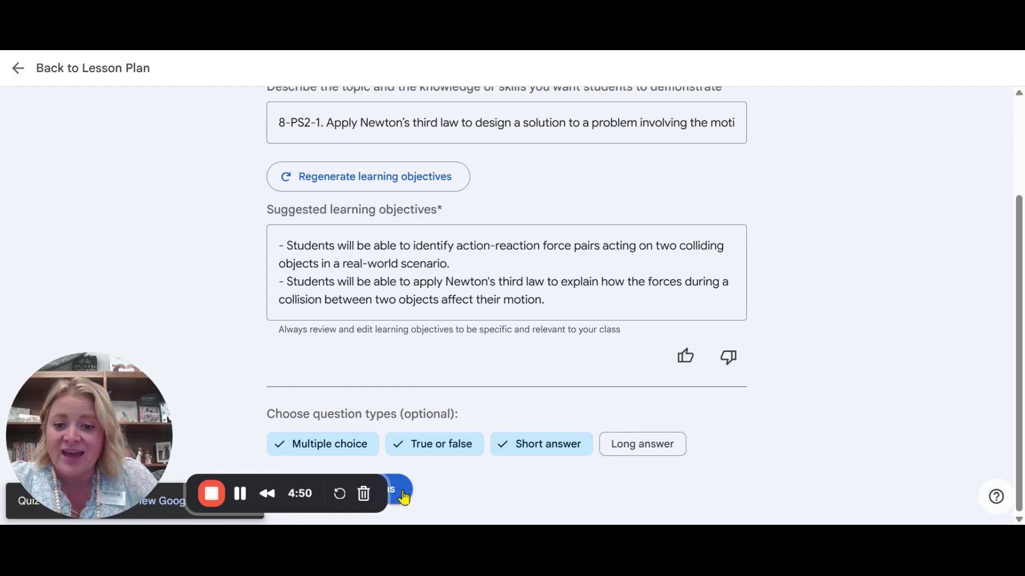
{"action": "left_click", "coordinate": [411, 491]}
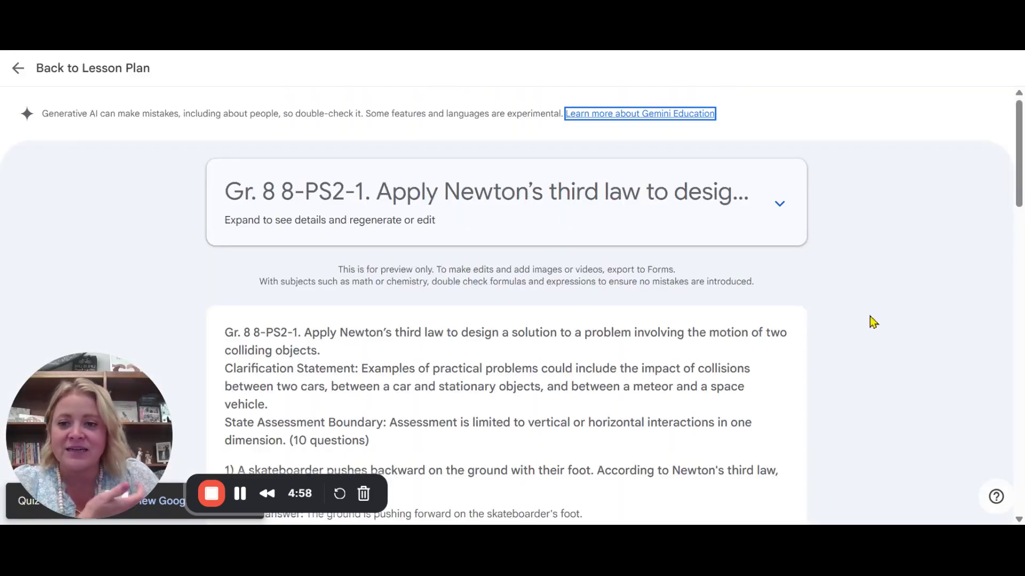
Step: Read through all the generated quiz questions and their correct answers, down to the suggested modifications
{"action": "scroll", "coordinate": [898, 317], "scroll_direction": "down", "scroll_amount": 3}
{"action": "scroll", "coordinate": [897, 317], "scroll_direction": "down", "scroll_amount": 9}
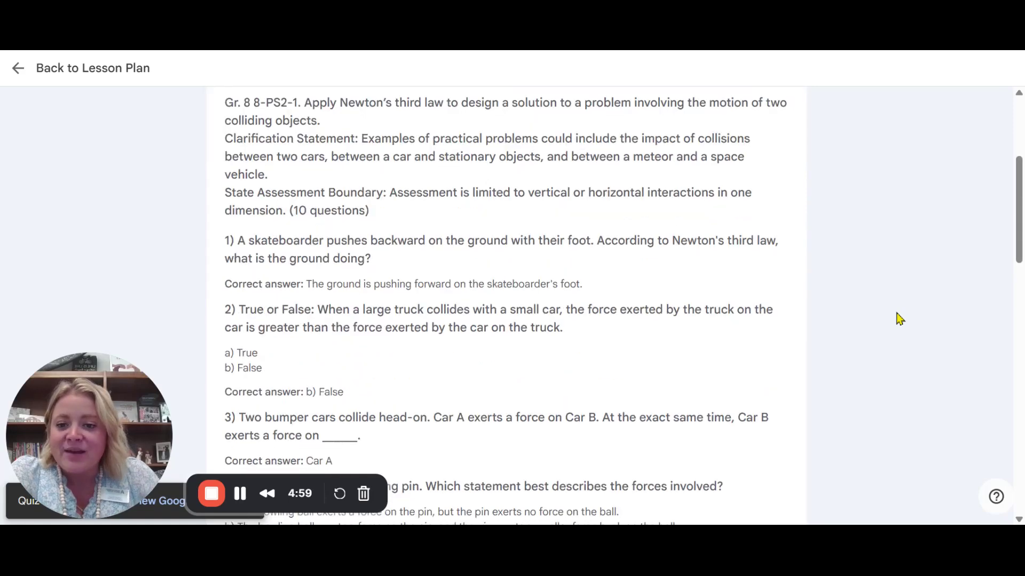
{"action": "scroll", "coordinate": [898, 318], "scroll_direction": "down", "scroll_amount": 4}
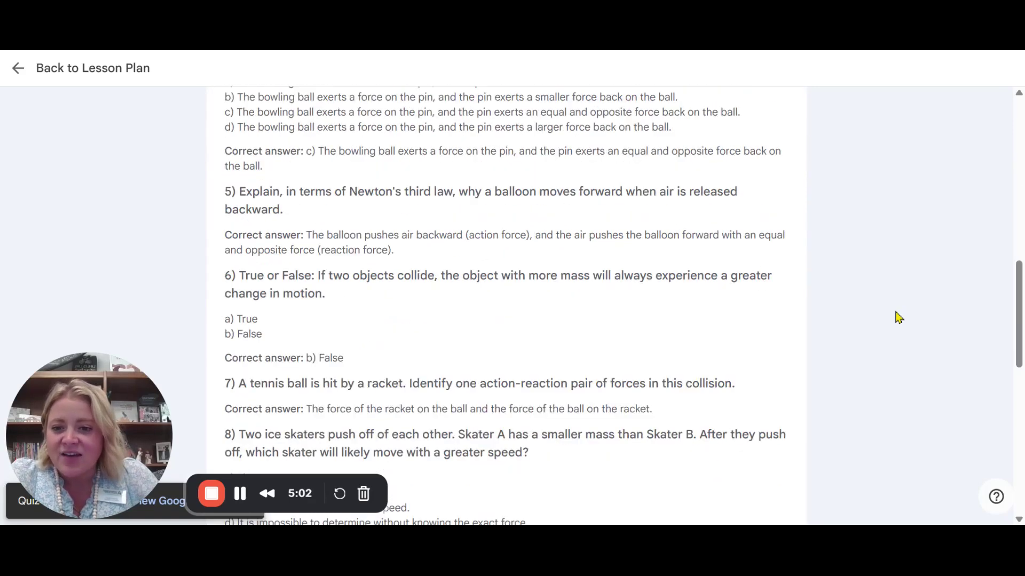
{"action": "scroll", "coordinate": [897, 317], "scroll_direction": "down", "scroll_amount": 4}
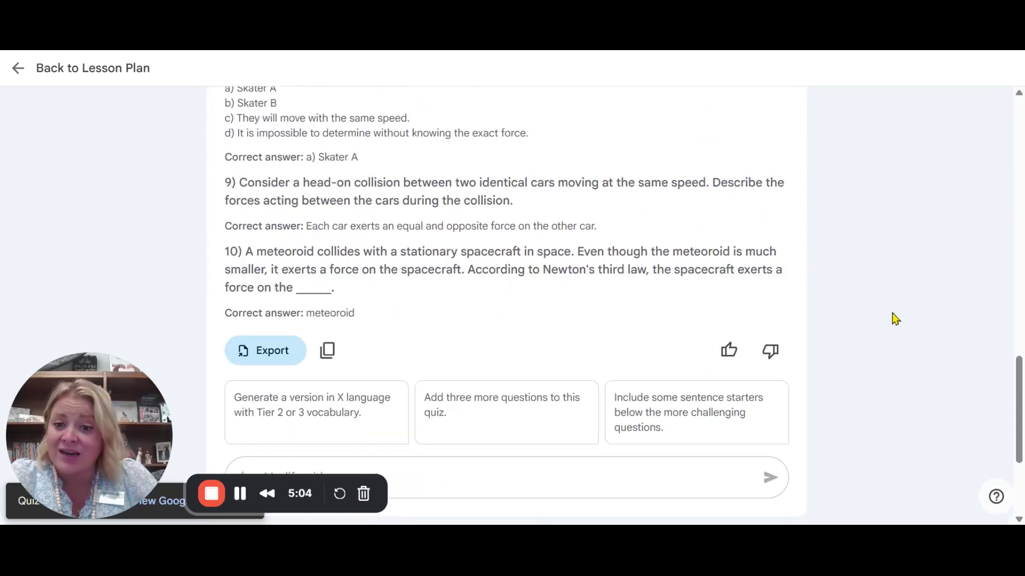
{"action": "scroll", "coordinate": [895, 319], "scroll_direction": "down", "scroll_amount": 2}
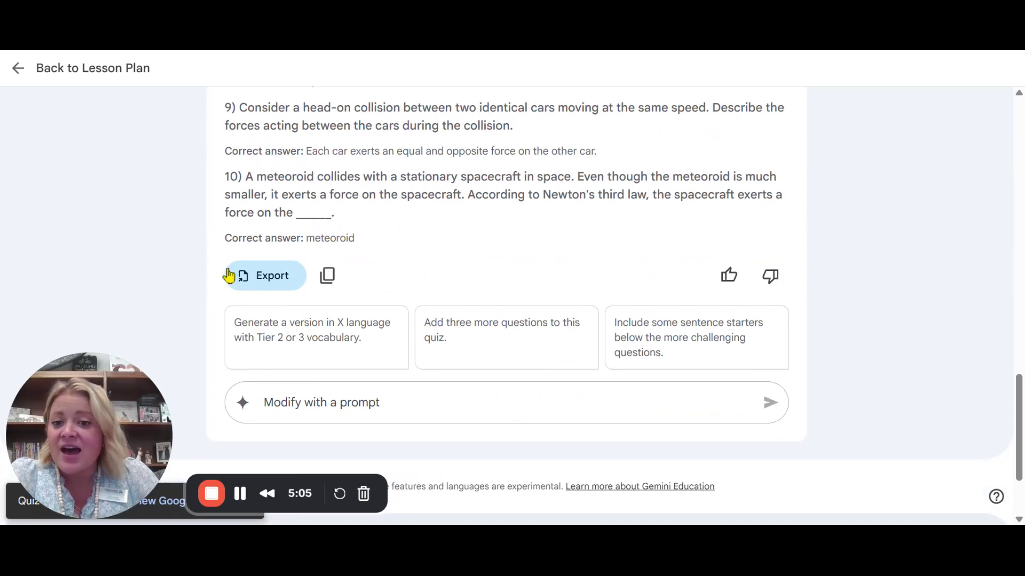
{"action": "scroll", "coordinate": [304, 359], "scroll_direction": "down", "scroll_amount": 1}
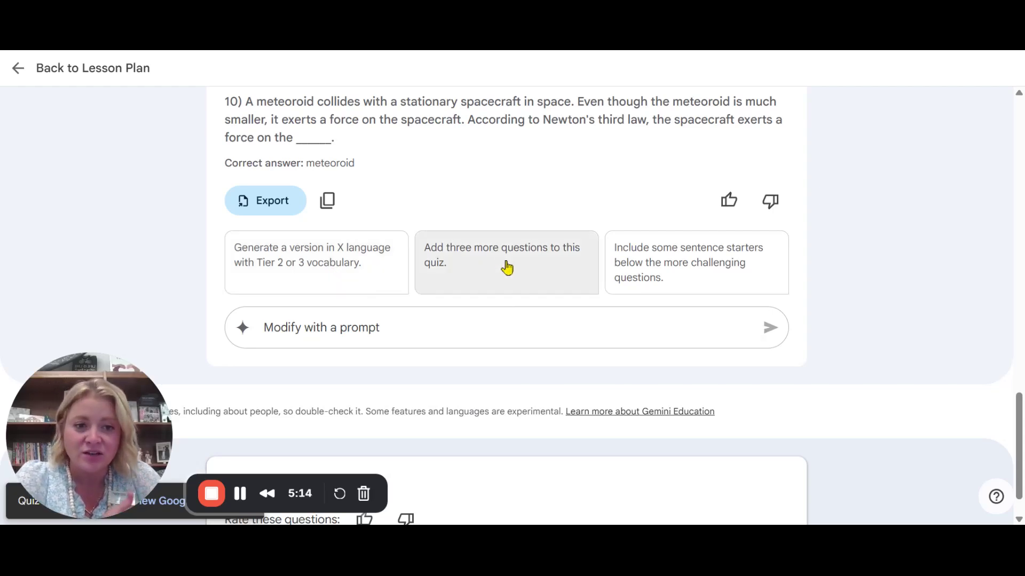
Step: Add the generated quiz to the class Totally Rad Learning - PVMS as a quiz assignment
{"action": "left_click", "coordinate": [261, 207]}
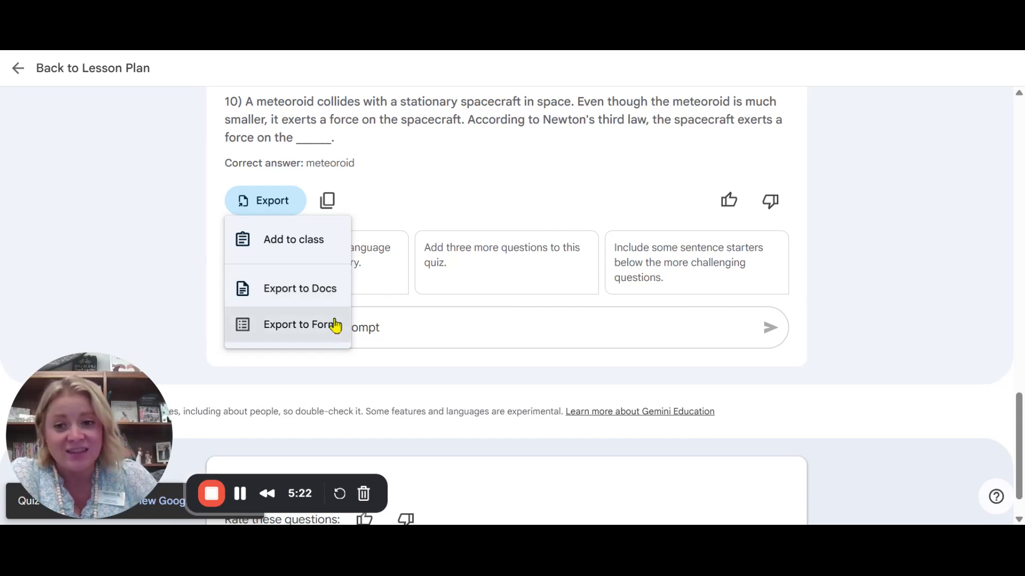
{"action": "left_click", "coordinate": [294, 240]}
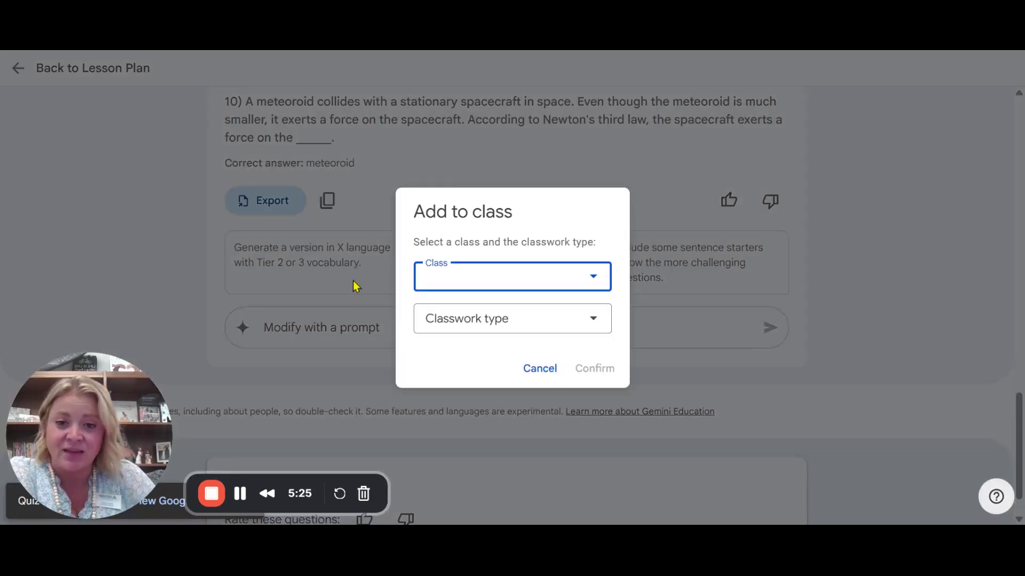
{"action": "left_click", "coordinate": [589, 277]}
{"action": "left_click", "coordinate": [544, 309]}
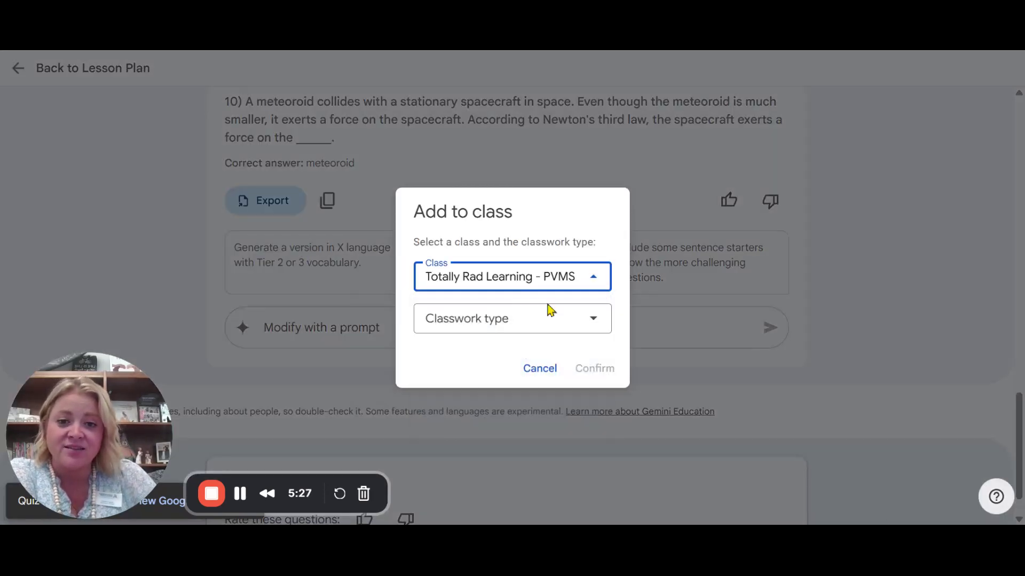
{"action": "left_click", "coordinate": [598, 320]}
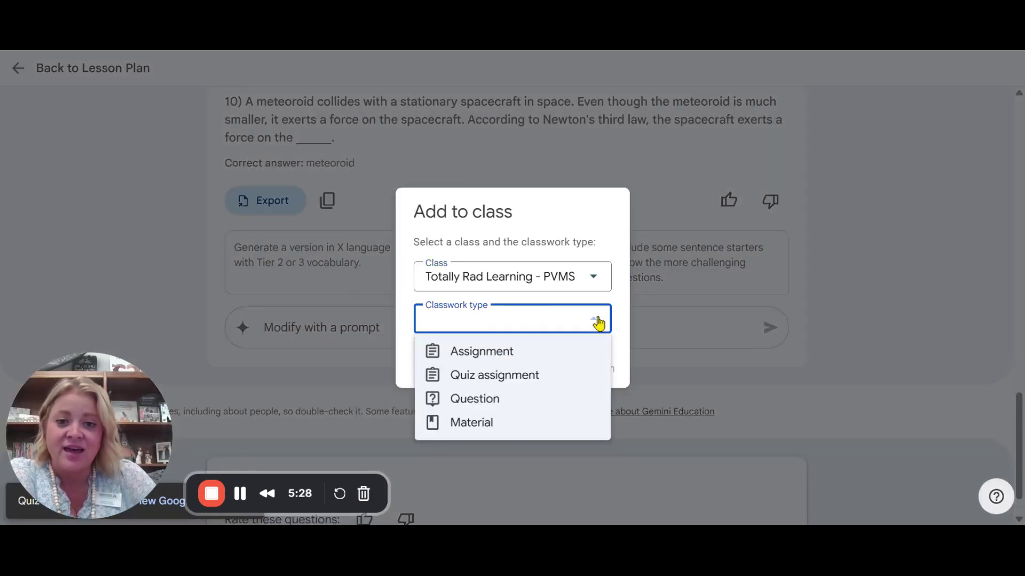
{"action": "left_click", "coordinate": [504, 380]}
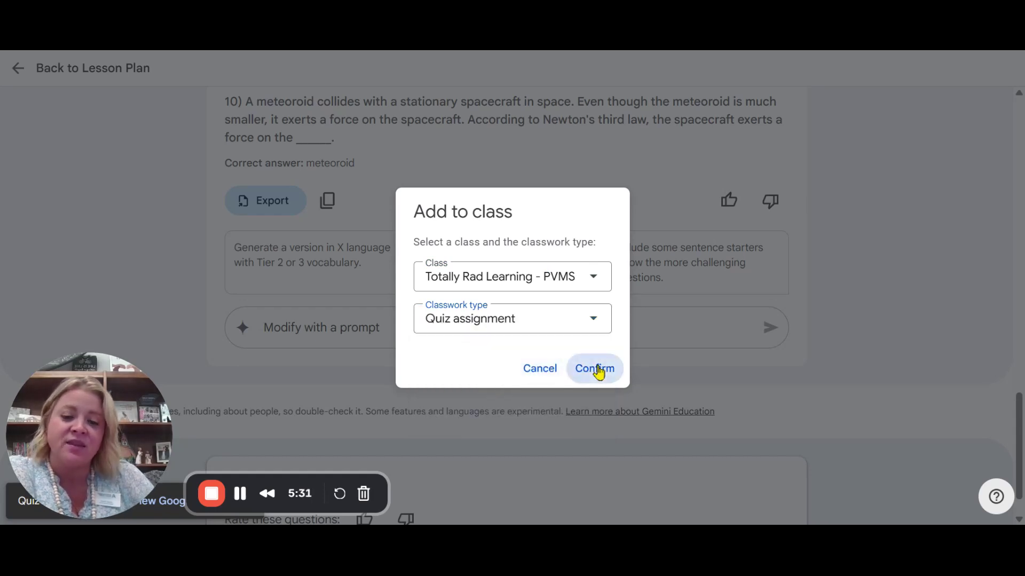
{"action": "left_click", "coordinate": [596, 369]}
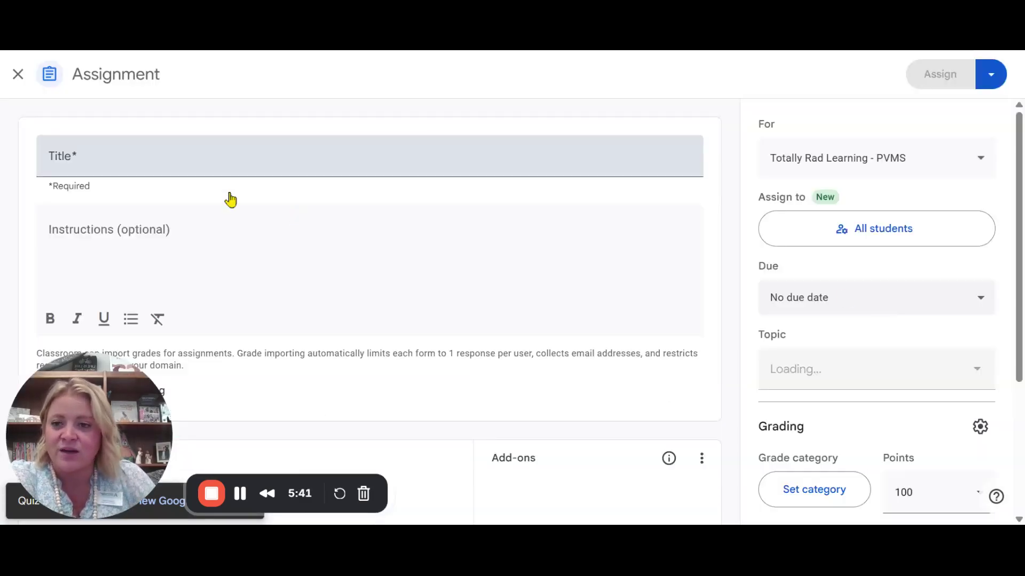
Step: Check the quiz form attached to the new assignment and title the assignment "Unit 1 Quiz"
{"action": "scroll", "coordinate": [480, 213], "scroll_direction": "down", "scroll_amount": 3}
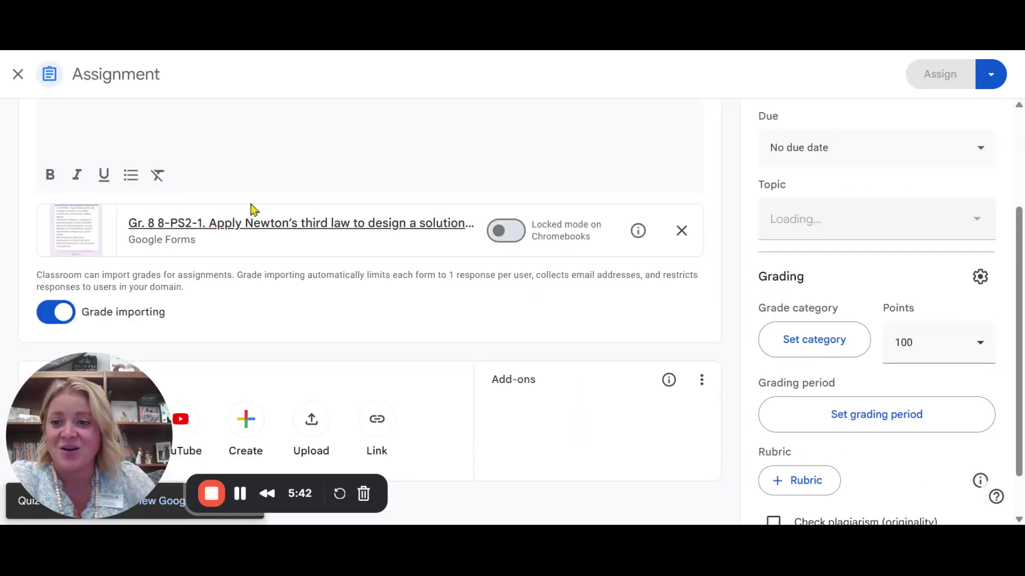
{"action": "scroll", "coordinate": [230, 266], "scroll_direction": "up", "scroll_amount": 3}
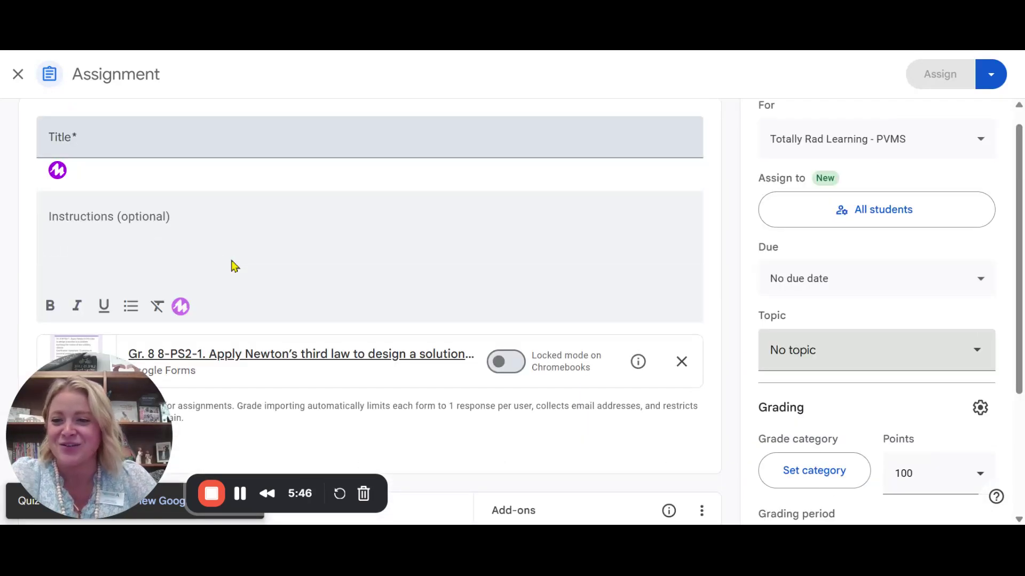
{"action": "left_click", "coordinate": [159, 155]}
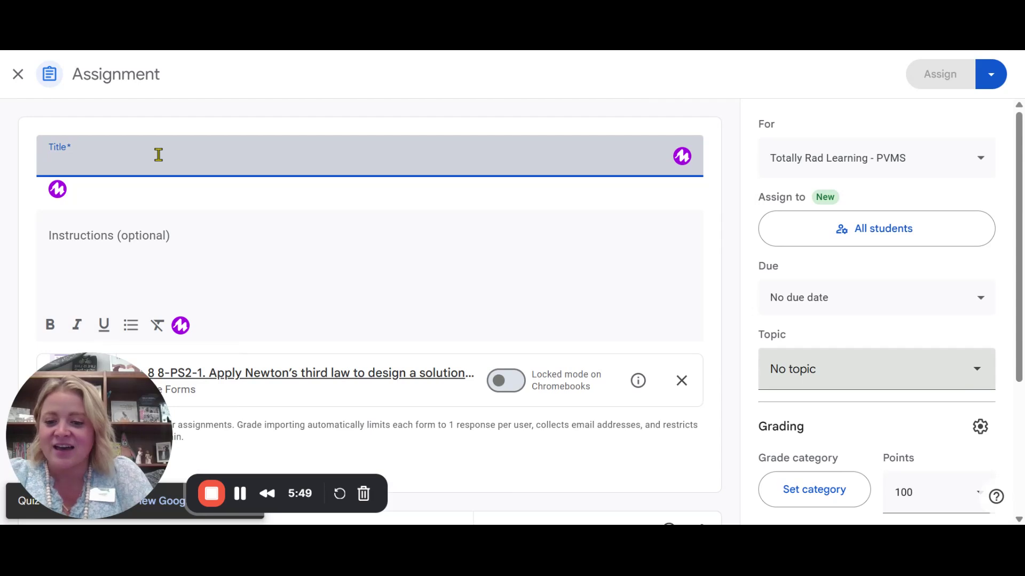
{"action": "type", "text": "Unit 1 "}
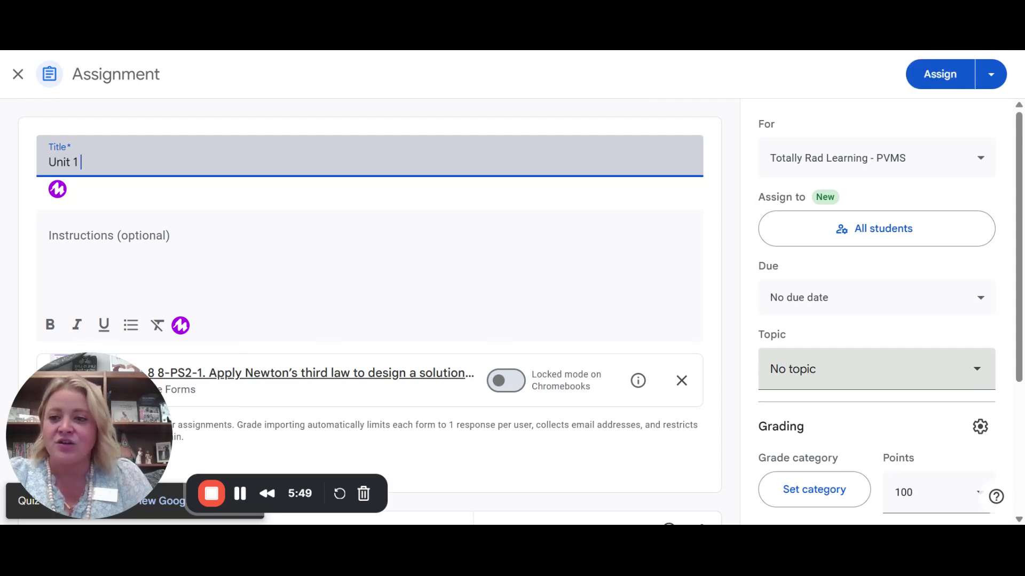
{"action": "type", "text": "Quiz"}
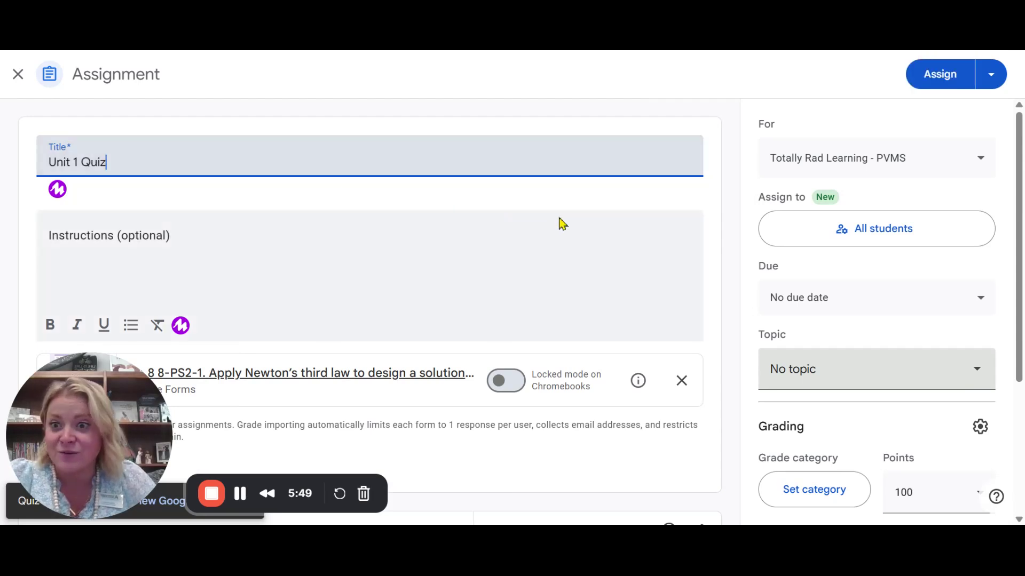
Step: Review the assignment's attachment, topic, grading and posting options, and assign the quiz to the class immediately
{"action": "scroll", "coordinate": [561, 224], "scroll_direction": "down", "scroll_amount": 2}
{"action": "scroll", "coordinate": [414, 187], "scroll_direction": "down", "scroll_amount": 2}
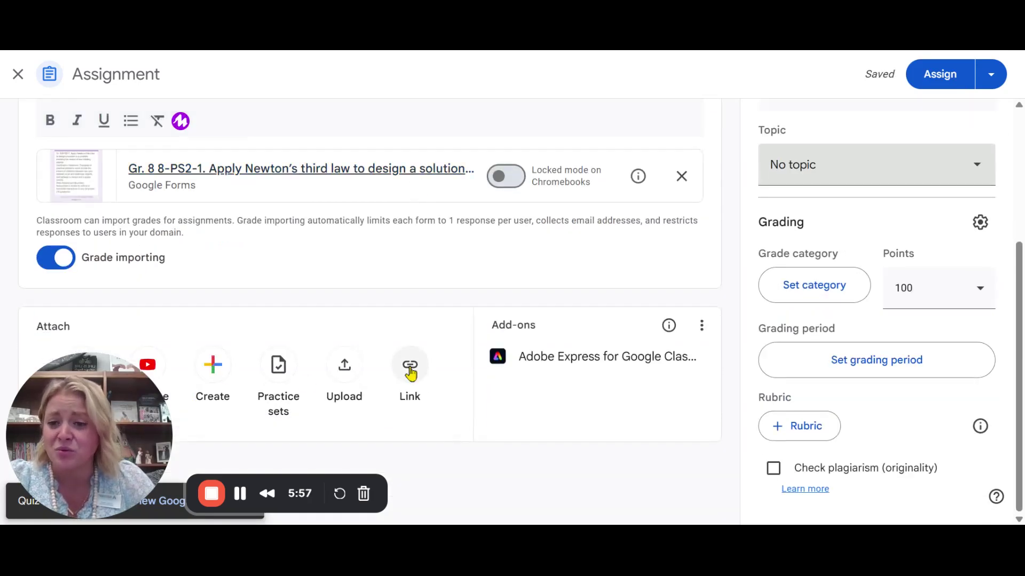
{"action": "scroll", "coordinate": [779, 259], "scroll_direction": "up", "scroll_amount": 2}
{"action": "scroll", "coordinate": [786, 250], "scroll_direction": "up", "scroll_amount": 2}
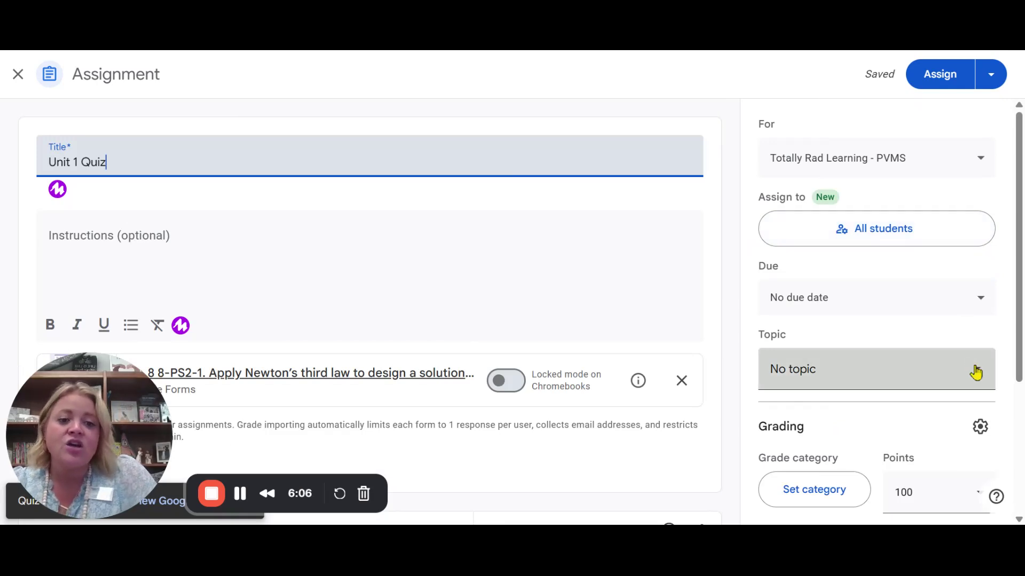
{"action": "scroll", "coordinate": [977, 374], "scroll_direction": "down", "scroll_amount": 4}
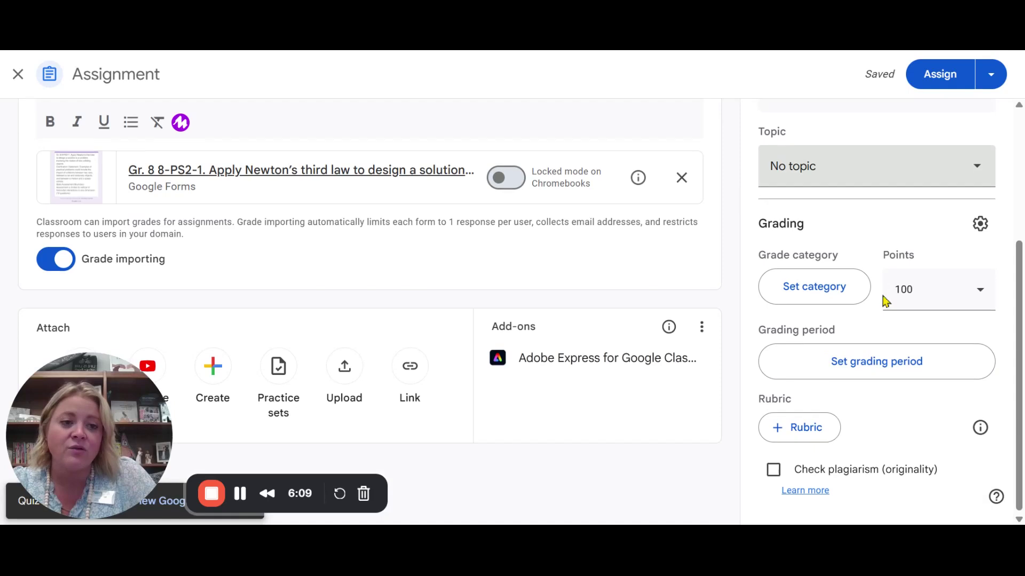
{"action": "scroll", "coordinate": [883, 288], "scroll_direction": "up", "scroll_amount": 4}
{"action": "left_click", "coordinate": [992, 78]}
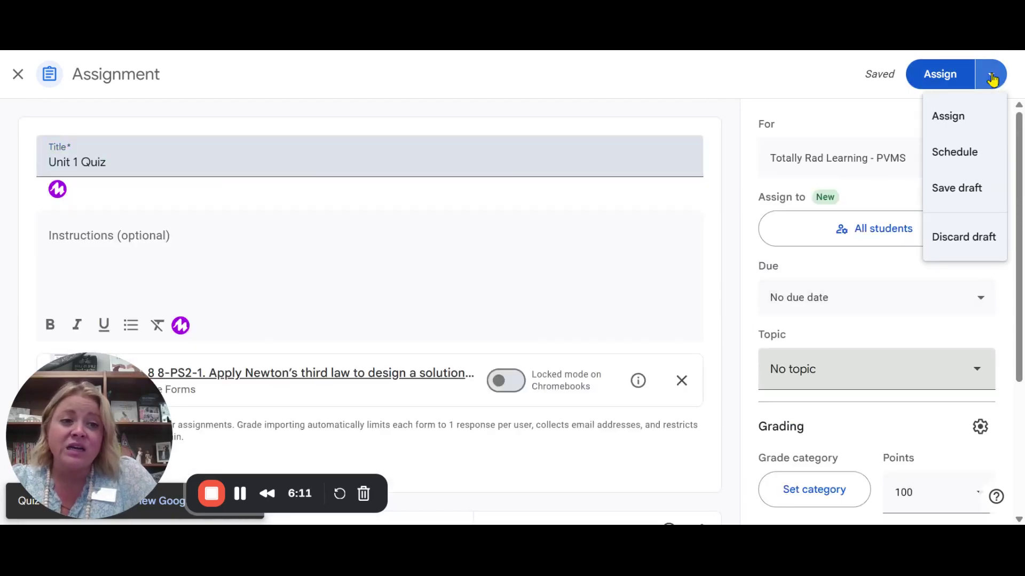
{"action": "left_click", "coordinate": [934, 79]}
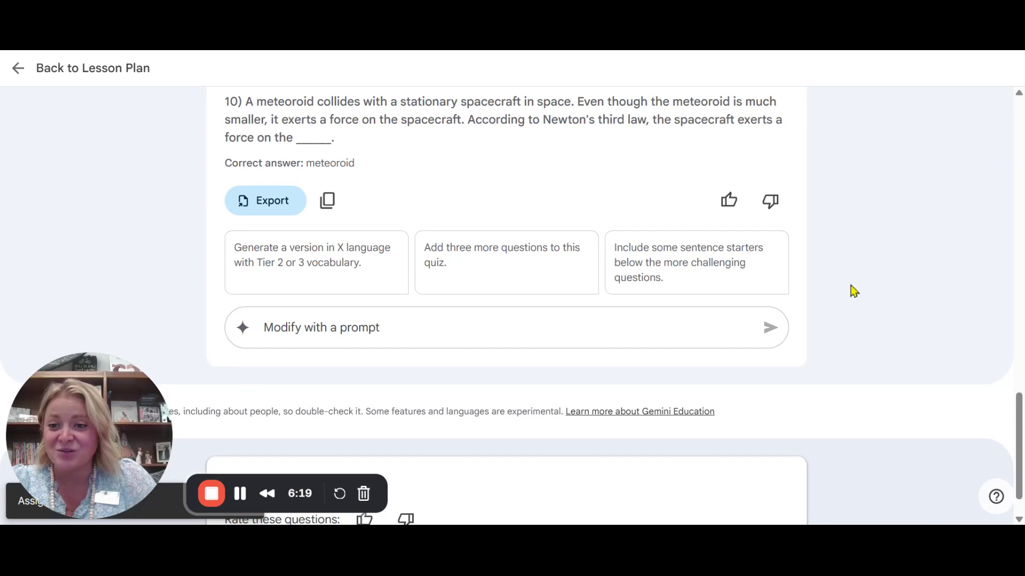
Step: Return to the start of the generated quiz preview
{"action": "scroll", "coordinate": [635, 388], "scroll_direction": "down", "scroll_amount": 1}
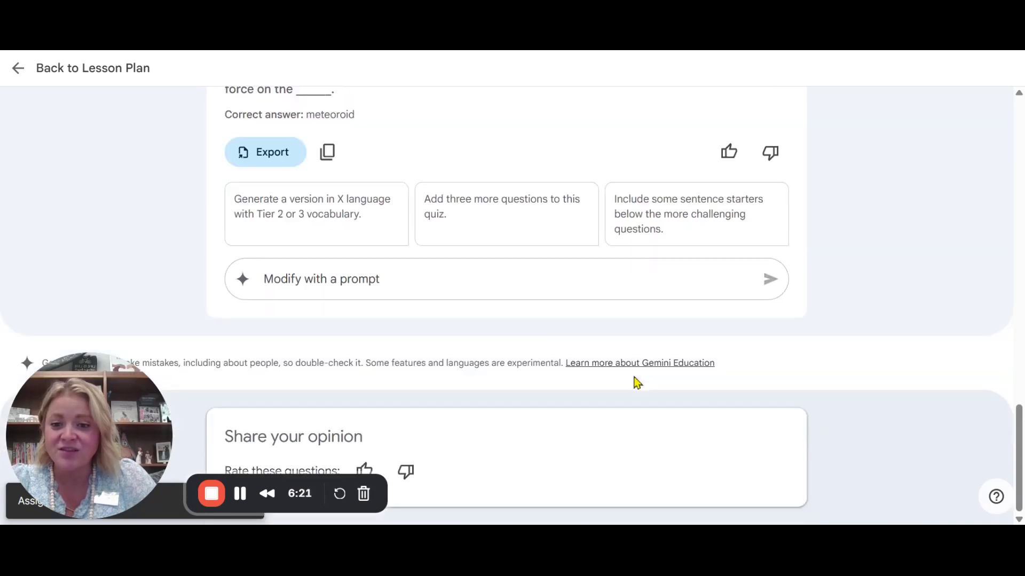
{"action": "scroll", "coordinate": [636, 382], "scroll_direction": "up", "scroll_amount": 20}
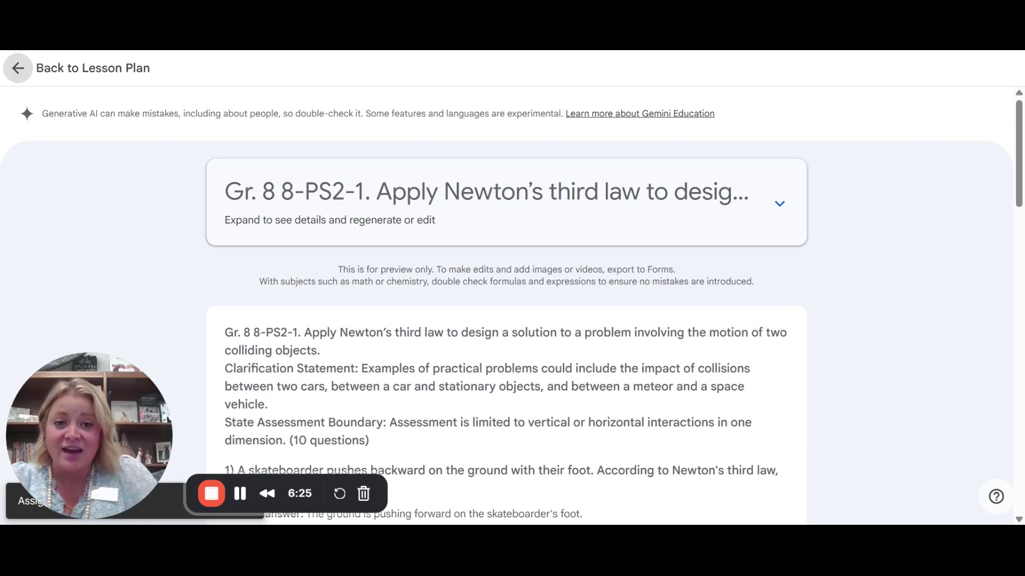
Step: Leave the generated quiz preview and open the assigned quiz from the classwork of the class Totally Rad Learning - PVMS
{"action": "left_click", "coordinate": [17, 68]}
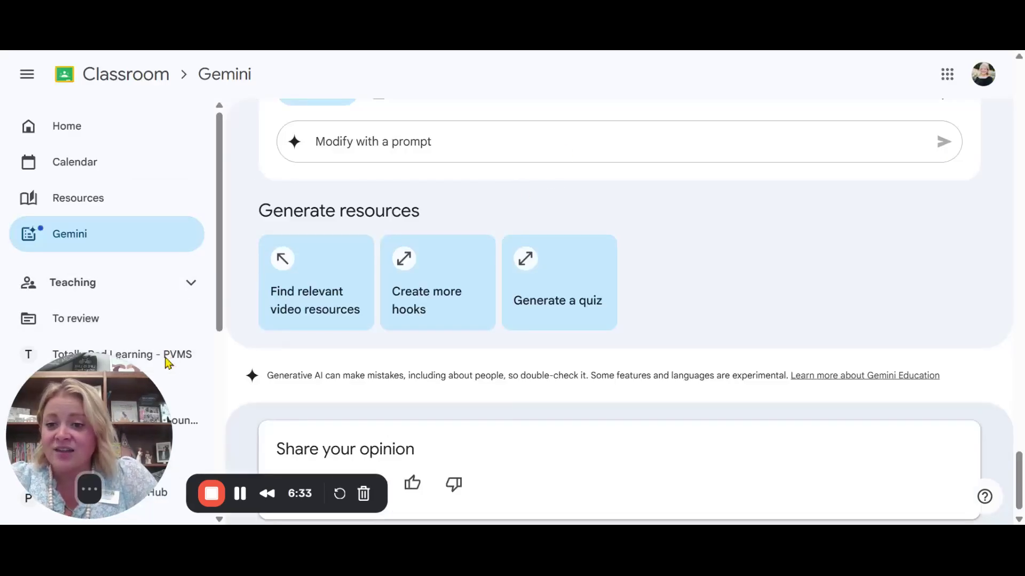
{"action": "scroll", "coordinate": [139, 342], "scroll_direction": "down", "scroll_amount": 1}
{"action": "left_click", "coordinate": [92, 283]}
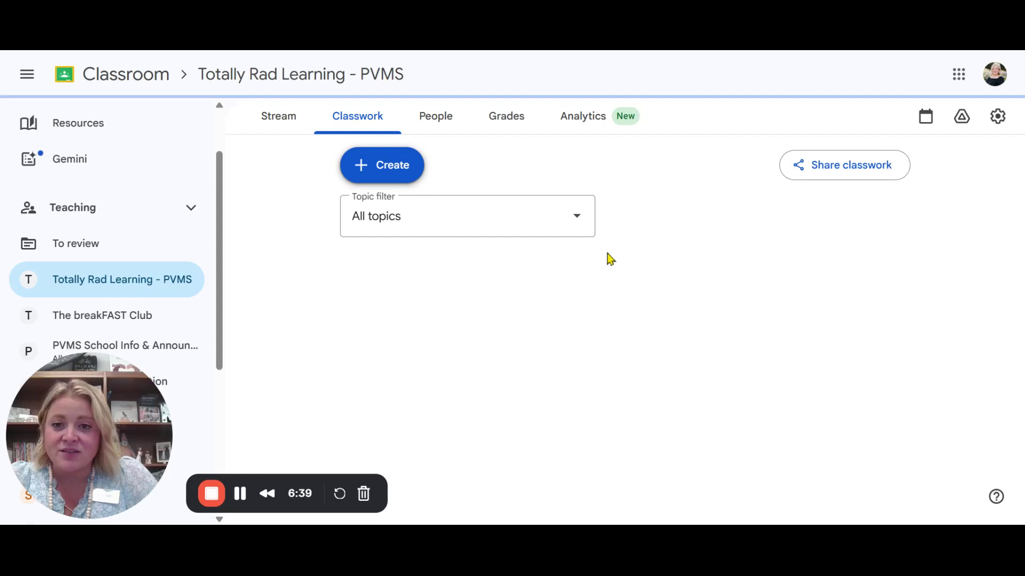
{"action": "left_click", "coordinate": [420, 283]}
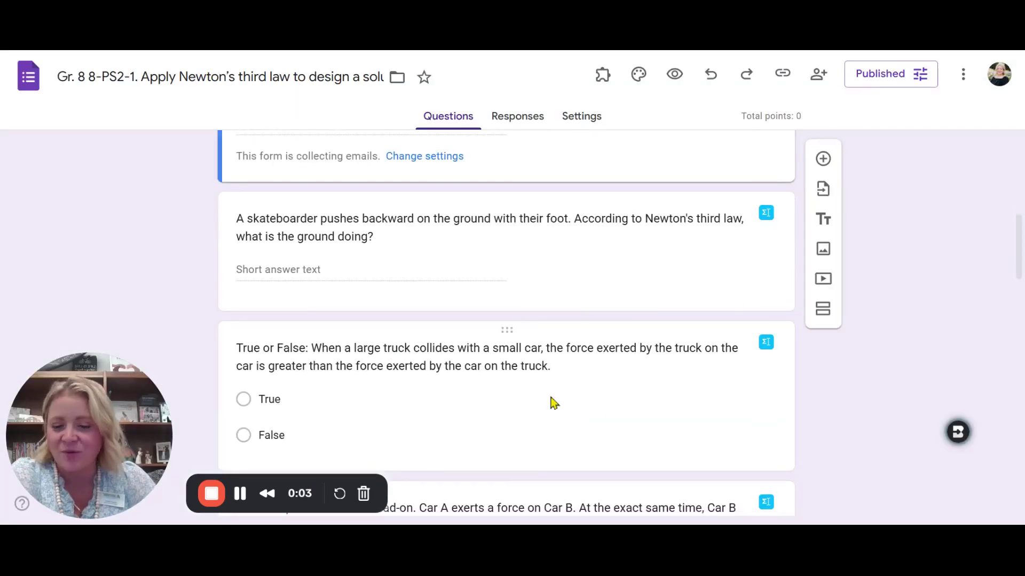
Step: Review the questions and answer types of the Newton's third law quiz in the Google Forms editor
{"action": "scroll", "coordinate": [639, 418], "scroll_direction": "down", "scroll_amount": 3}
{"action": "scroll", "coordinate": [648, 401], "scroll_direction": "down", "scroll_amount": 7}
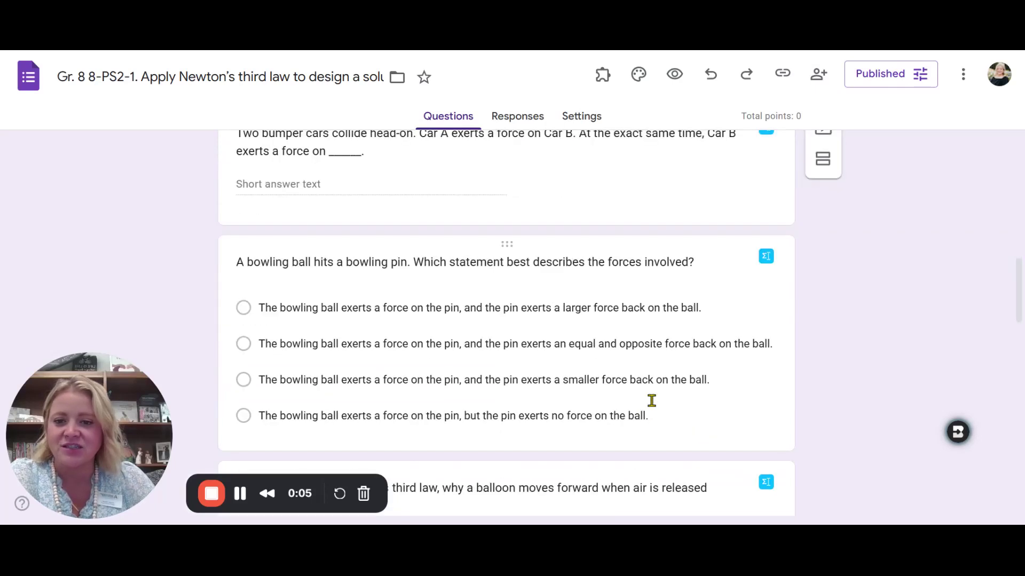
{"action": "scroll", "coordinate": [652, 404], "scroll_direction": "down", "scroll_amount": 4}
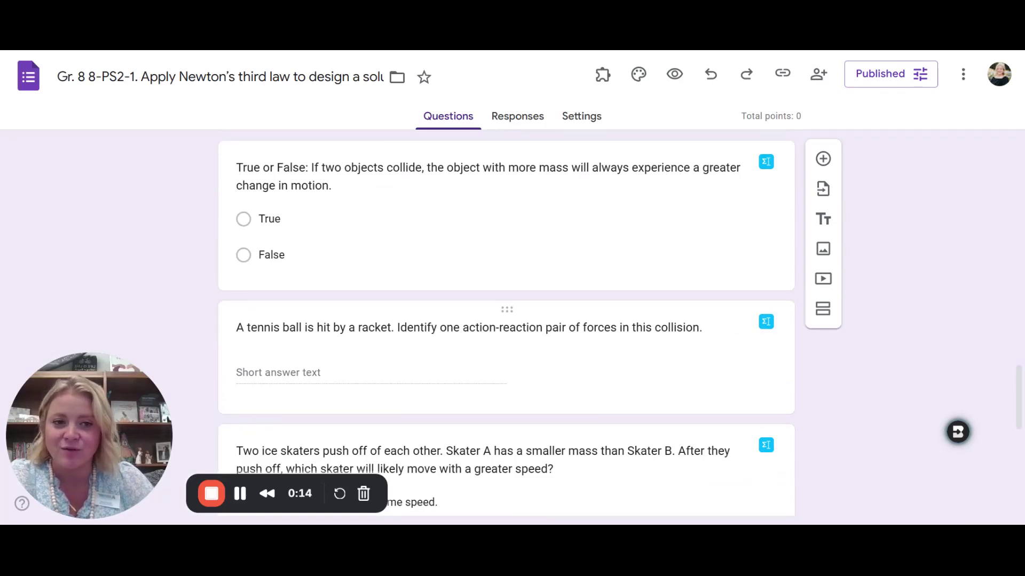
{"action": "scroll", "coordinate": [651, 412], "scroll_direction": "down", "scroll_amount": 5}
{"action": "scroll", "coordinate": [651, 403], "scroll_direction": "up", "scroll_amount": 1}
{"action": "scroll", "coordinate": [650, 403], "scroll_direction": "up", "scroll_amount": 7}
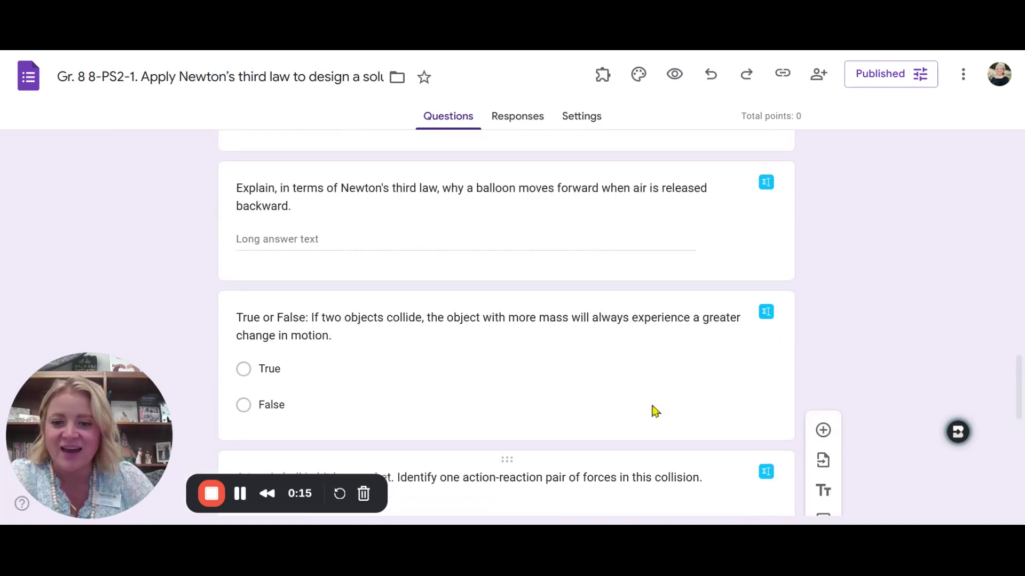